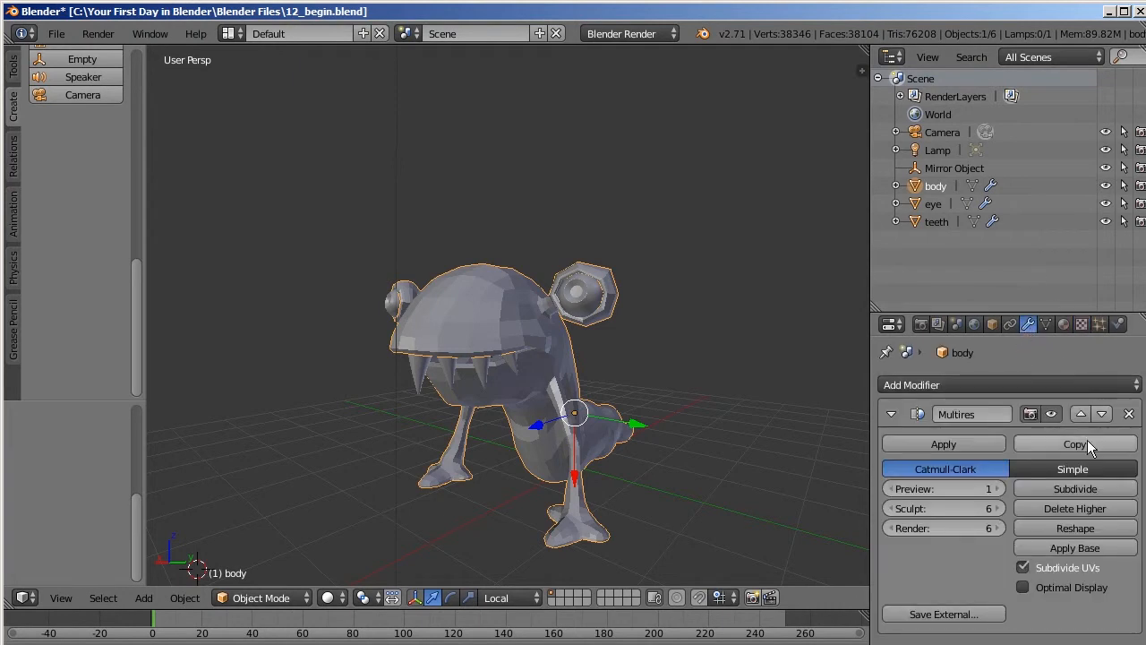
Raise the preview level of the body's Multires modifier to 5
left_click(997, 488)
left_click(997, 488)
left_click(997, 488)
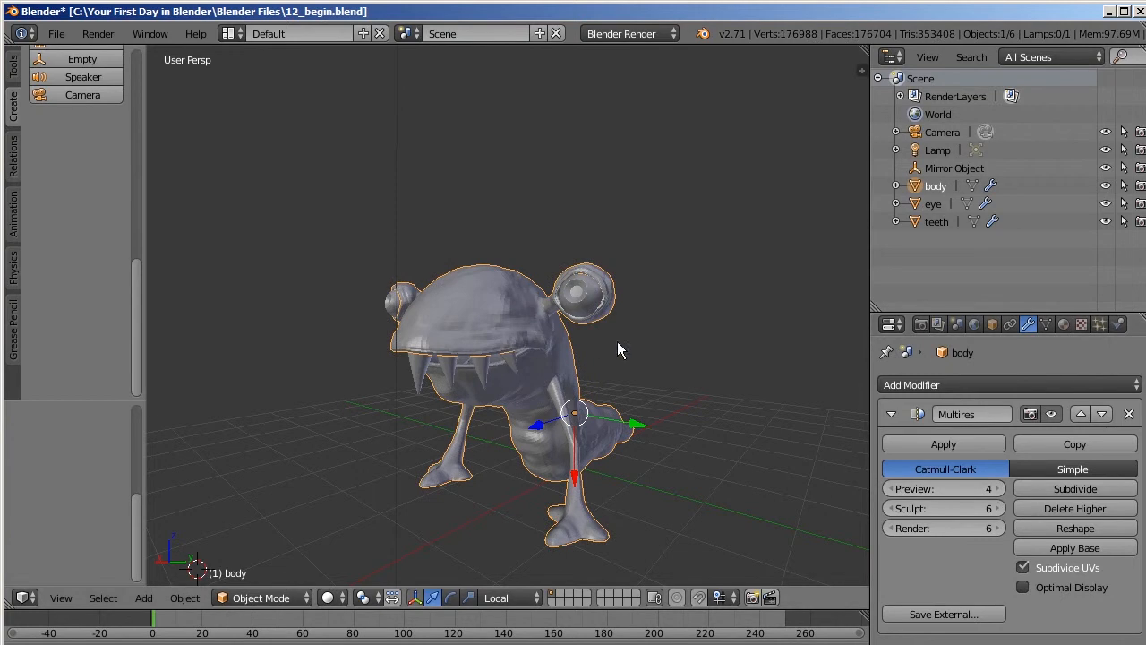
left_click(997, 488)
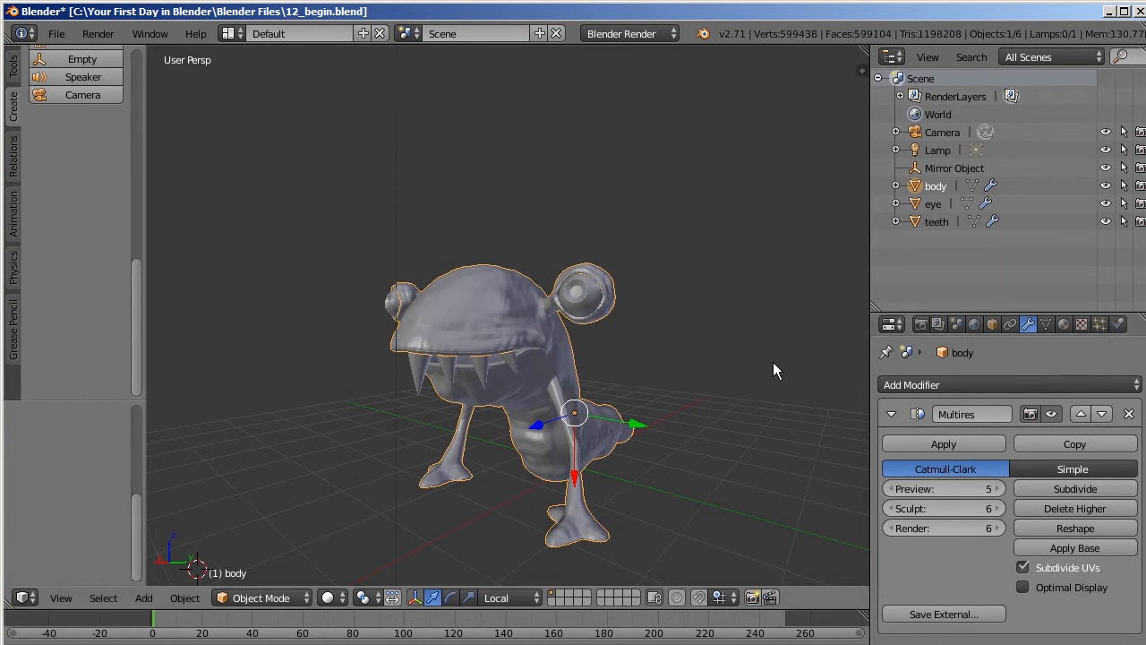
middle_click_drag(773, 358, 781, 380)
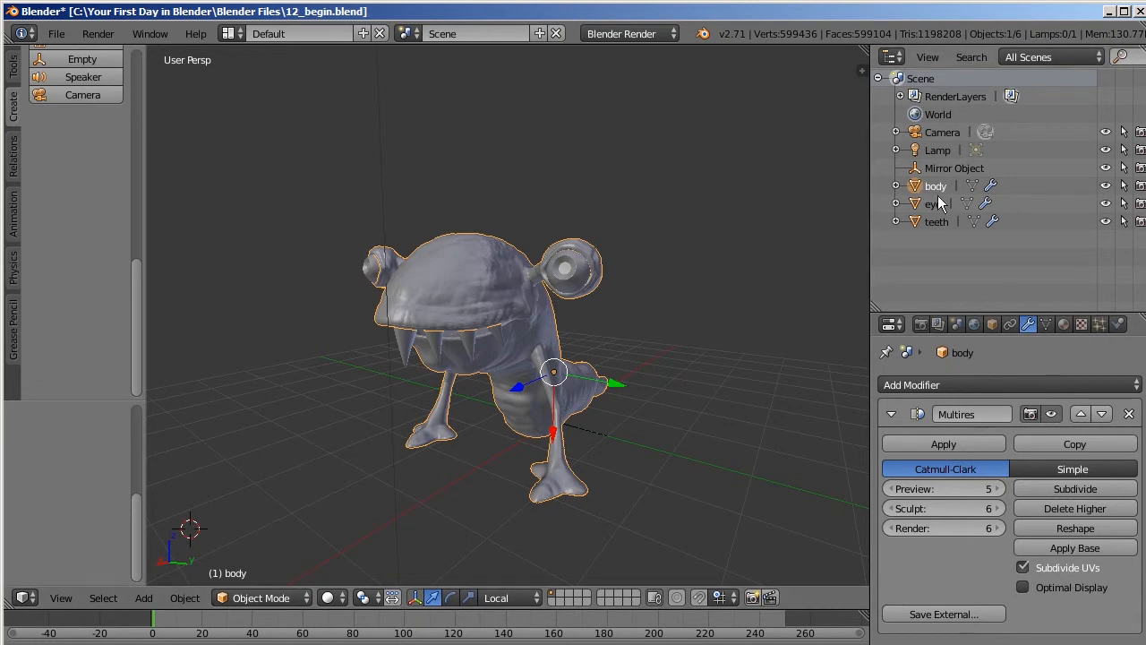
Create a new material for the body and name it BodyMat
left_click(1065, 324)
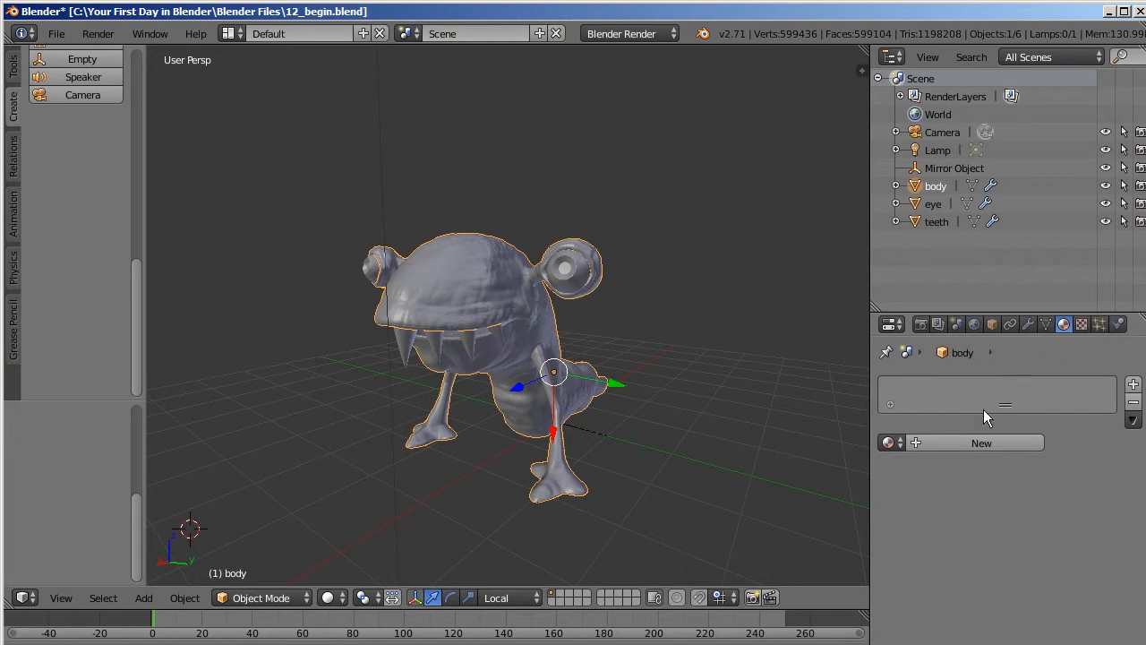
left_click(976, 442)
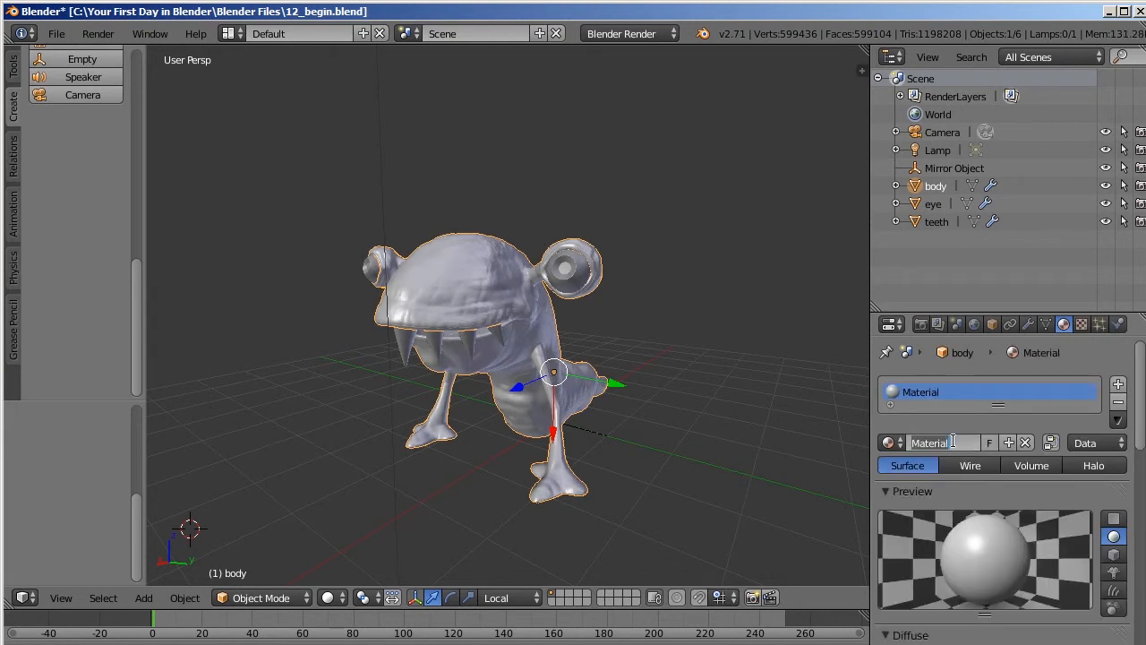
left_click(953, 443)
type("BodyMat")
key("Return")
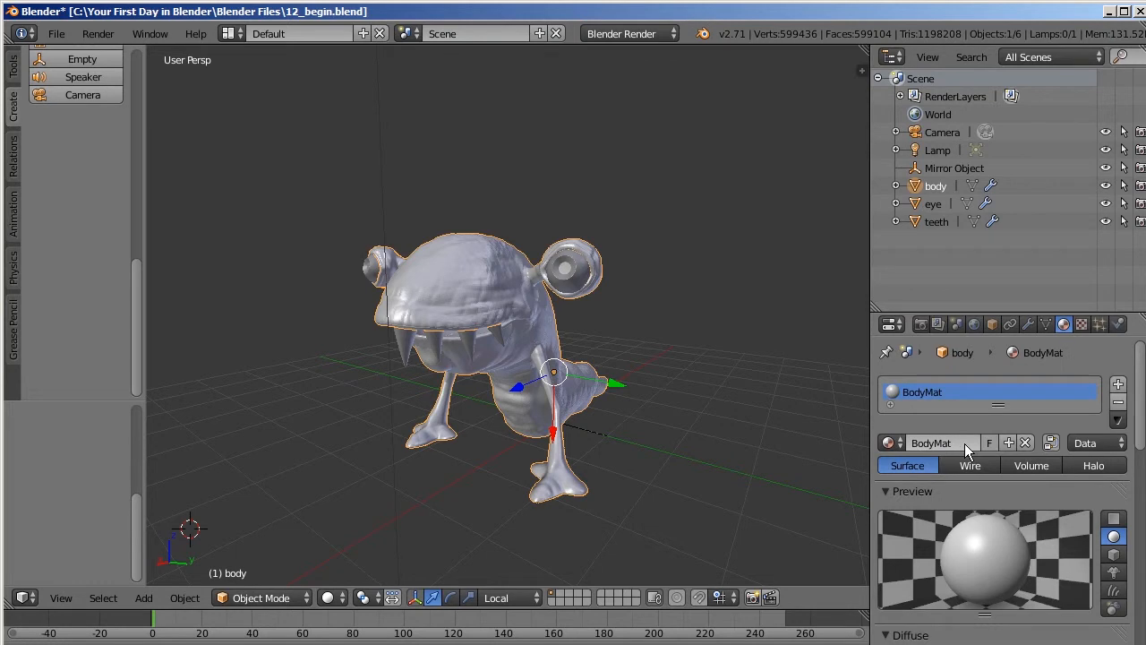
Set BodyMat's diffuse colour to a muted medium green
scroll(1143, 428, "down", 3)
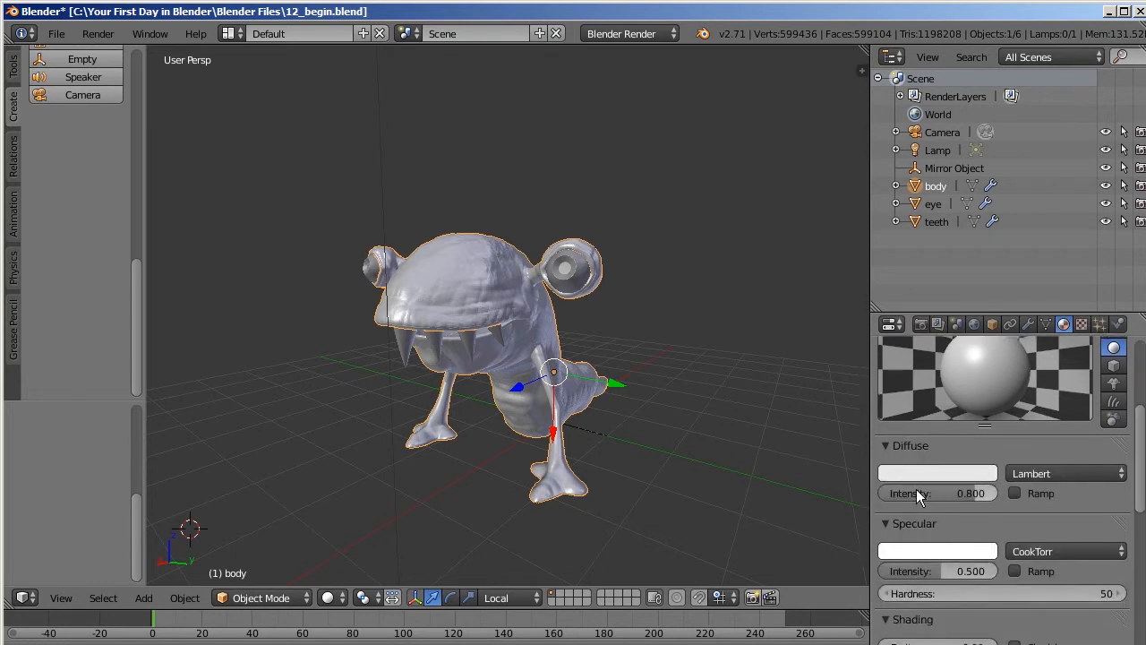
left_click(919, 475)
left_click_drag(905, 298, 869, 276)
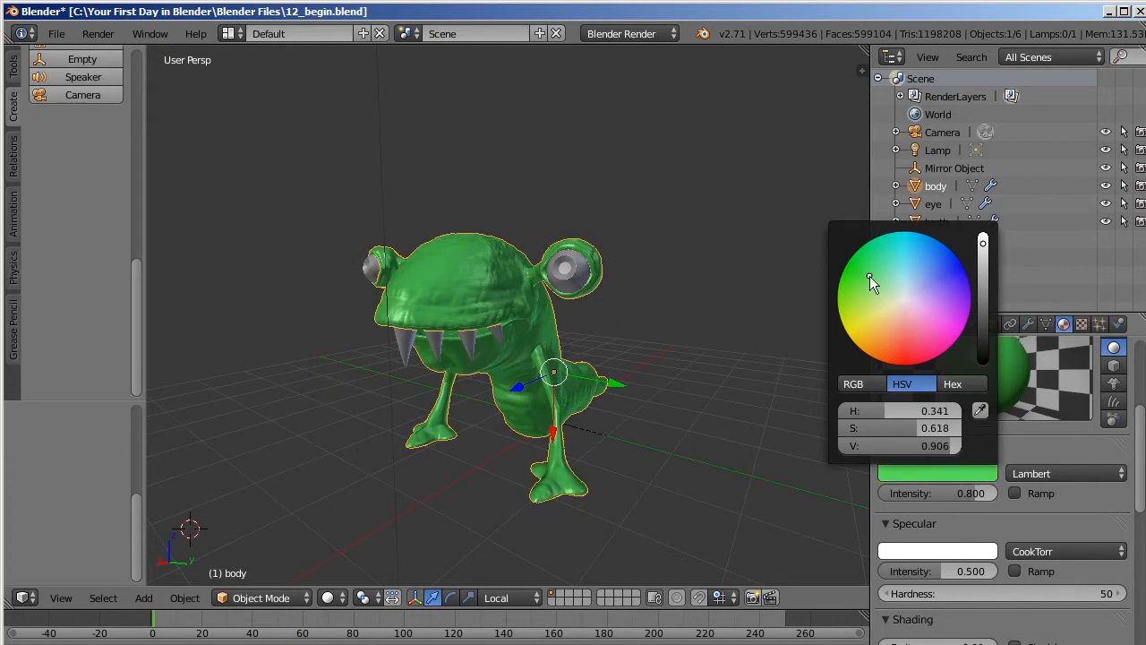
left_click(853, 384)
mouse_move(910, 428)
left_mouse_down()
mouse_move(884, 428)
mouse_move(917, 435)
mouse_move(890, 435)
mouse_move(915, 445)
left_mouse_up()
left_click(905, 385)
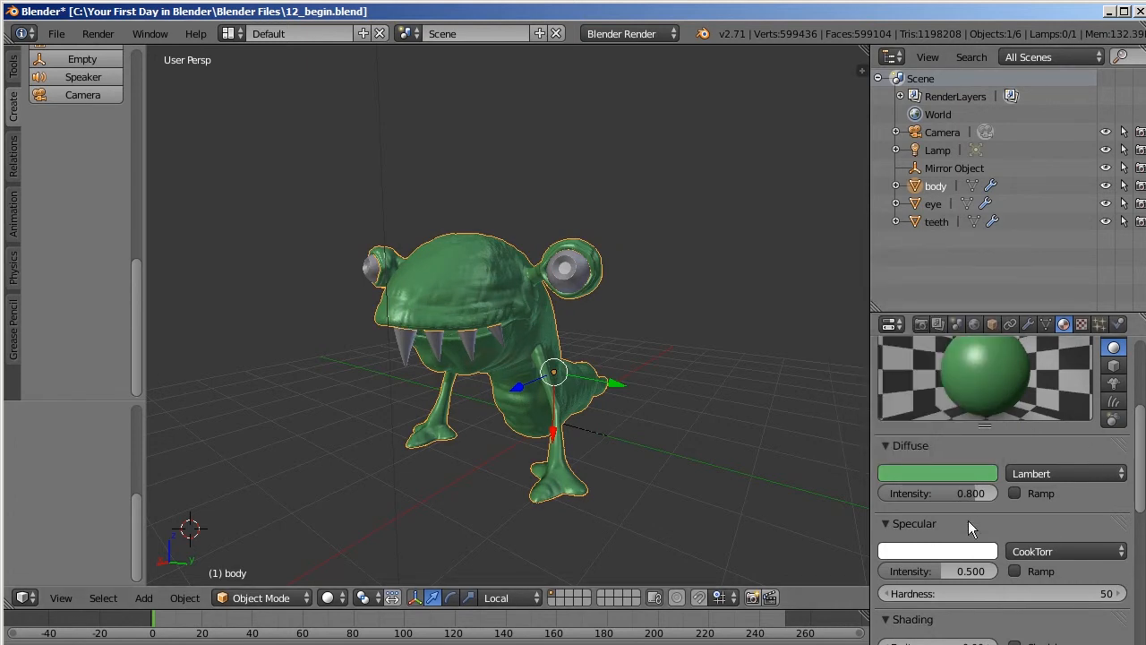
Give BodyMat a light violet-blue specular colour with intensity 0.652 and hardness 20
left_click(938, 547)
mouse_move(907, 391)
left_mouse_down()
mouse_move(948, 352)
mouse_move(938, 367)
mouse_move(930, 358)
mouse_move(950, 386)
left_mouse_up()
mouse_move(982, 571)
left_mouse_down()
mouse_move(1000, 571)
mouse_move(973, 596)
left_mouse_up()
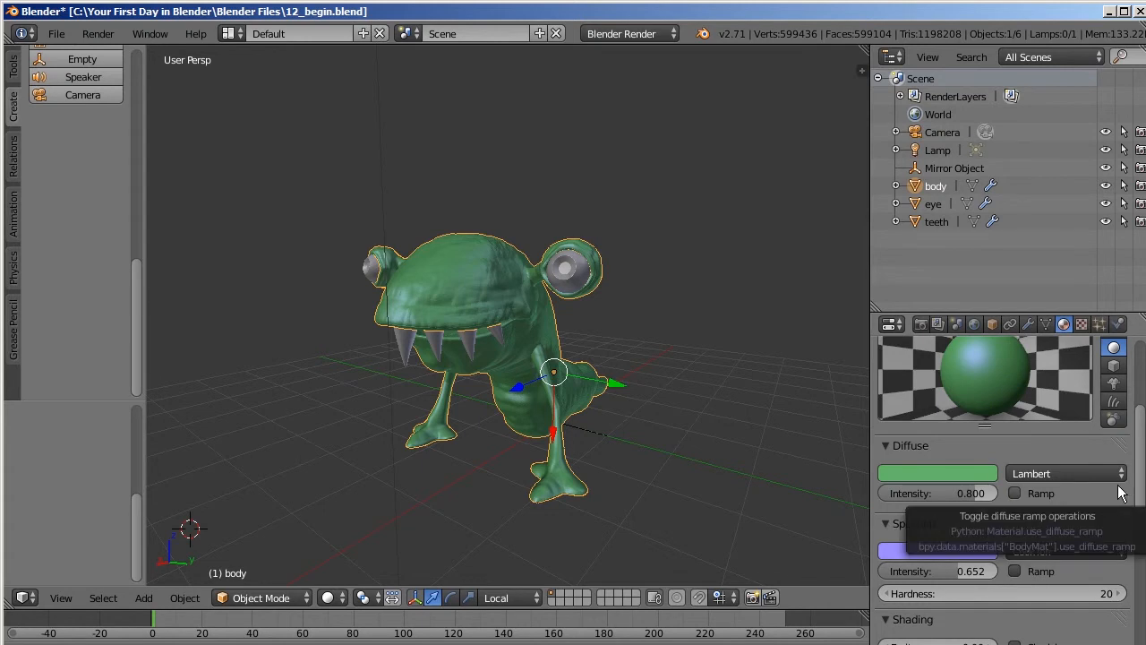
Preview BodyMat on the cube and monkey shapes, returning to the sphere preview
scroll(1013, 415, "up", 2)
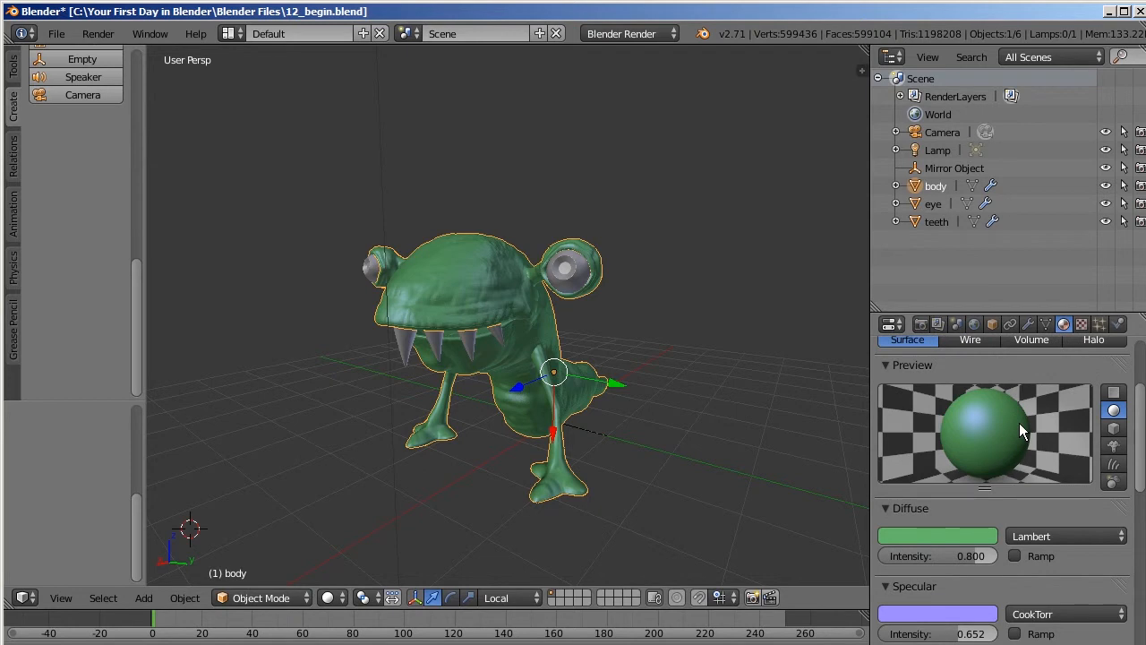
left_click(1115, 428)
left_click(1115, 444)
left_click(1114, 429)
left_click(1114, 410)
left_click_drag(1140, 448, 1141, 379)
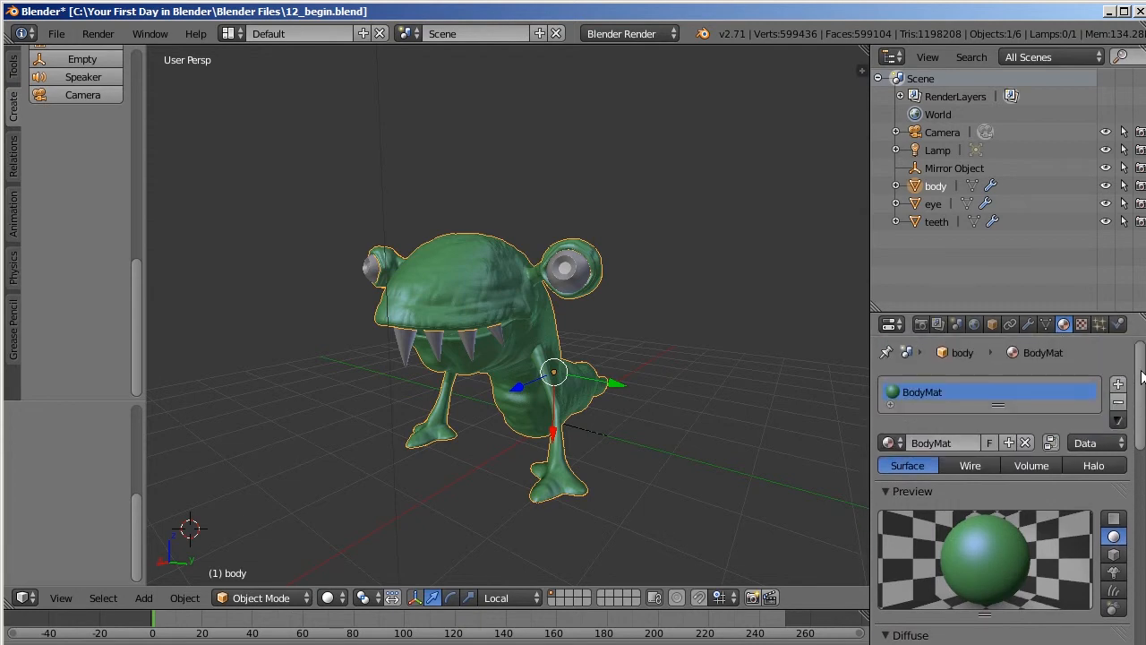
Create a new material for the teeth and name it TeethMat
left_click(931, 224)
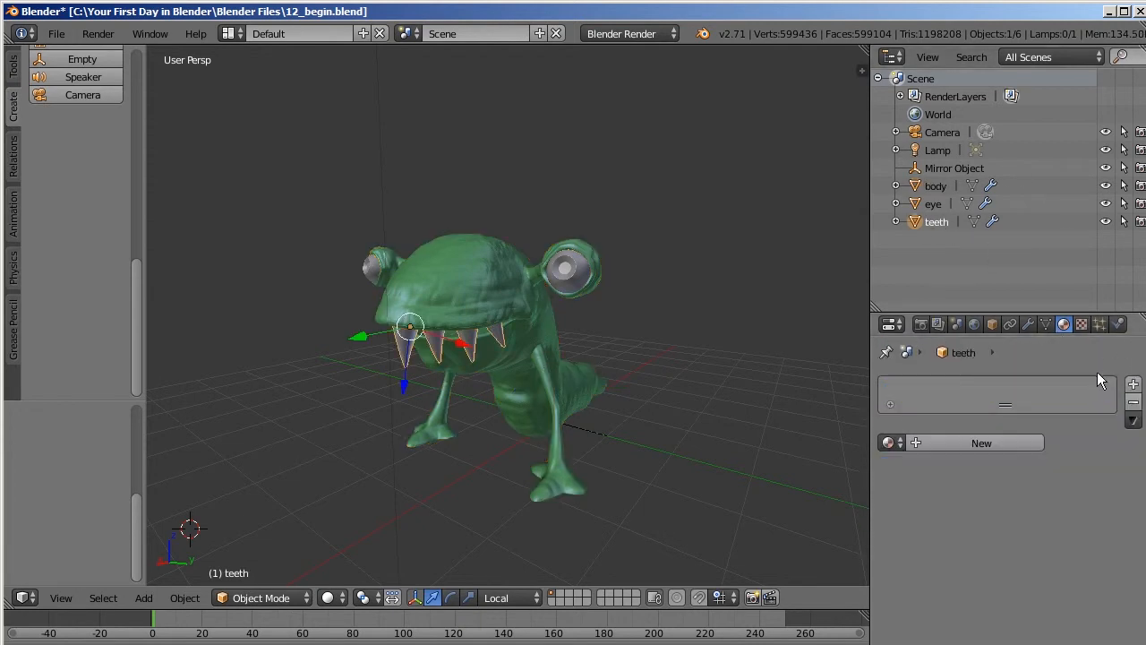
left_click(984, 445)
left_click(952, 442)
type("TeethM")
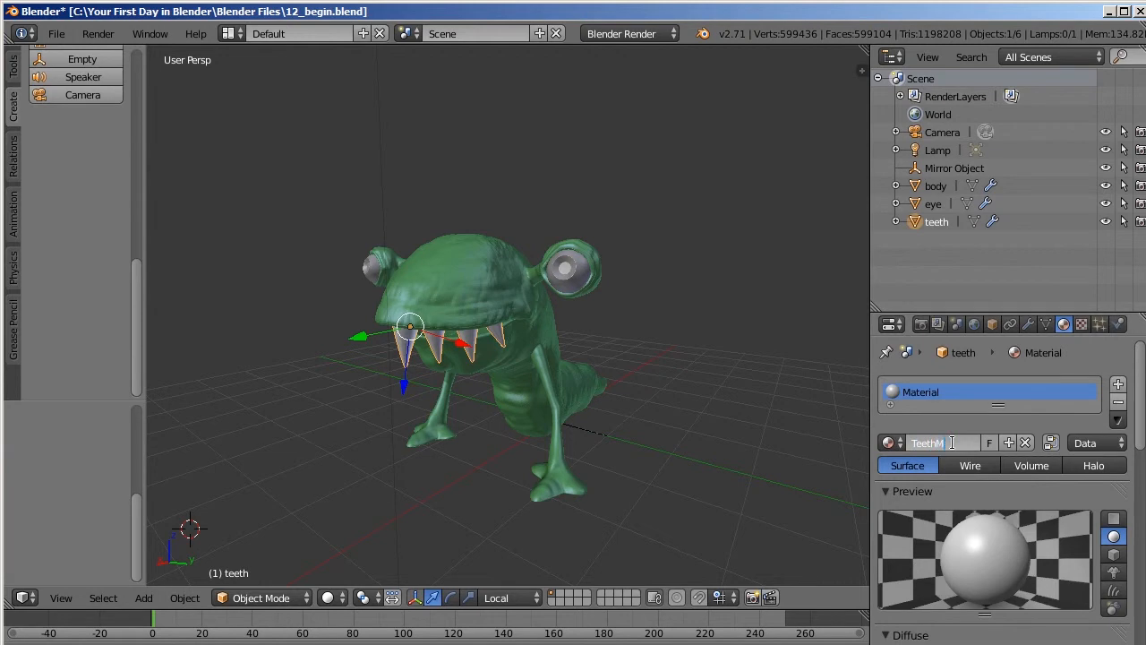
key("Return")
Set TeethMat's diffuse intensity to 0.896 and look over its shading settings
left_click_drag(1141, 443, 1142, 515)
left_click_drag(980, 453, 992, 453)
left_click(1038, 434)
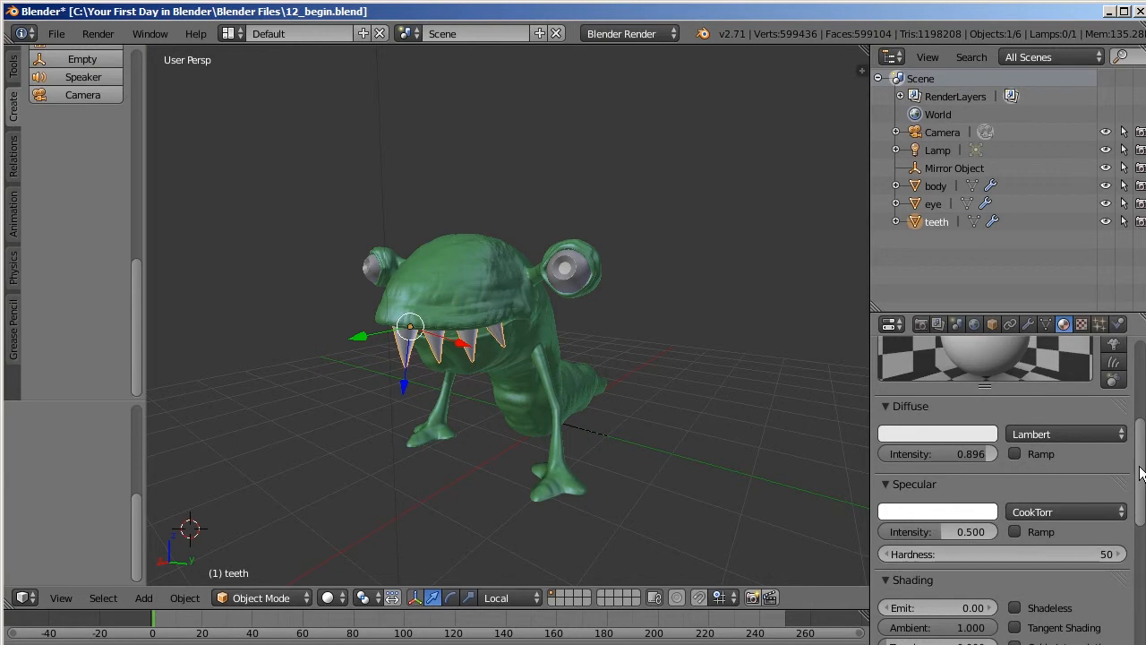
scroll(1020, 490, "down", 3)
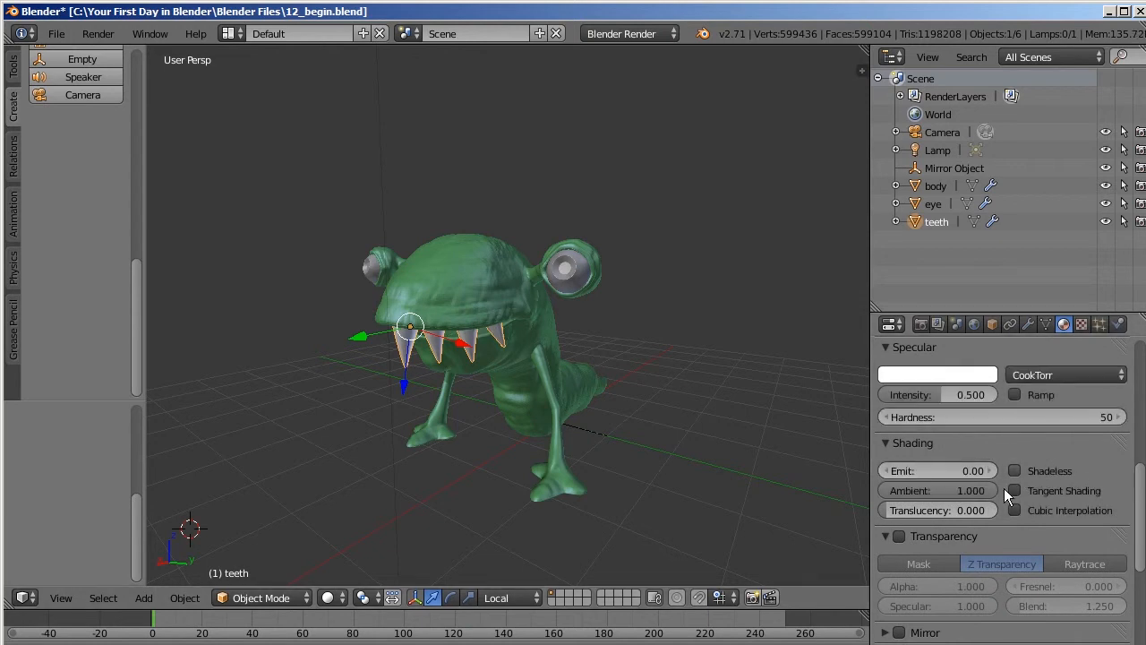
mouse_move(1143, 517)
left_mouse_down()
mouse_move(1142, 499)
mouse_move(1140, 588)
mouse_move(1139, 389)
left_mouse_up()
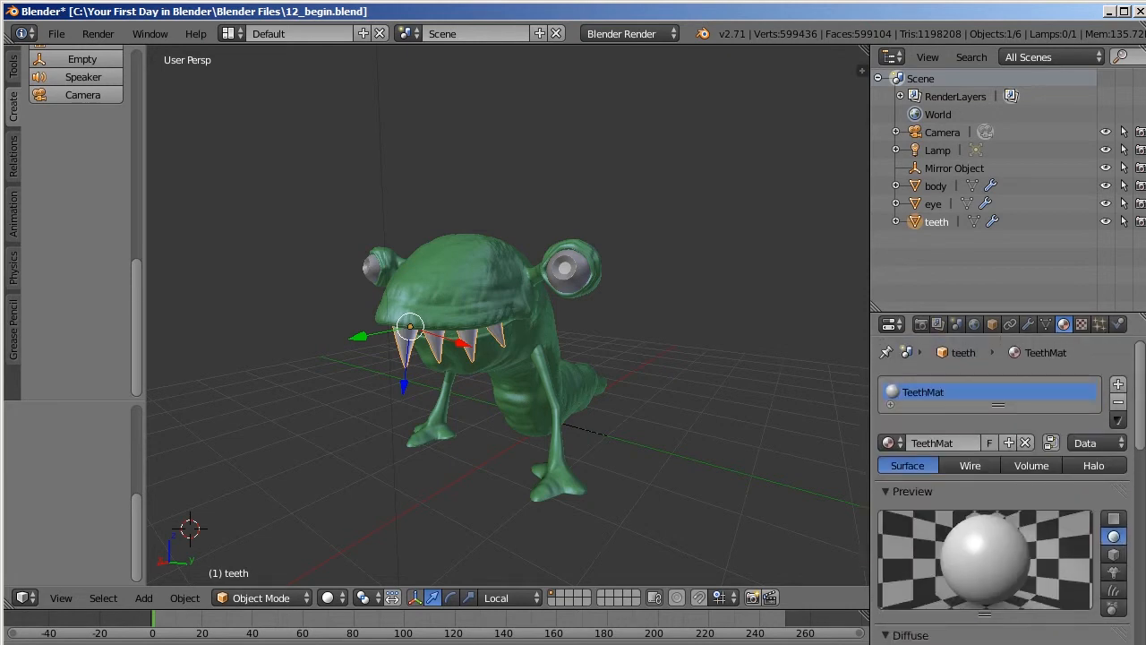
Create a new material for the eye and name it EyeMain
left_click(933, 204)
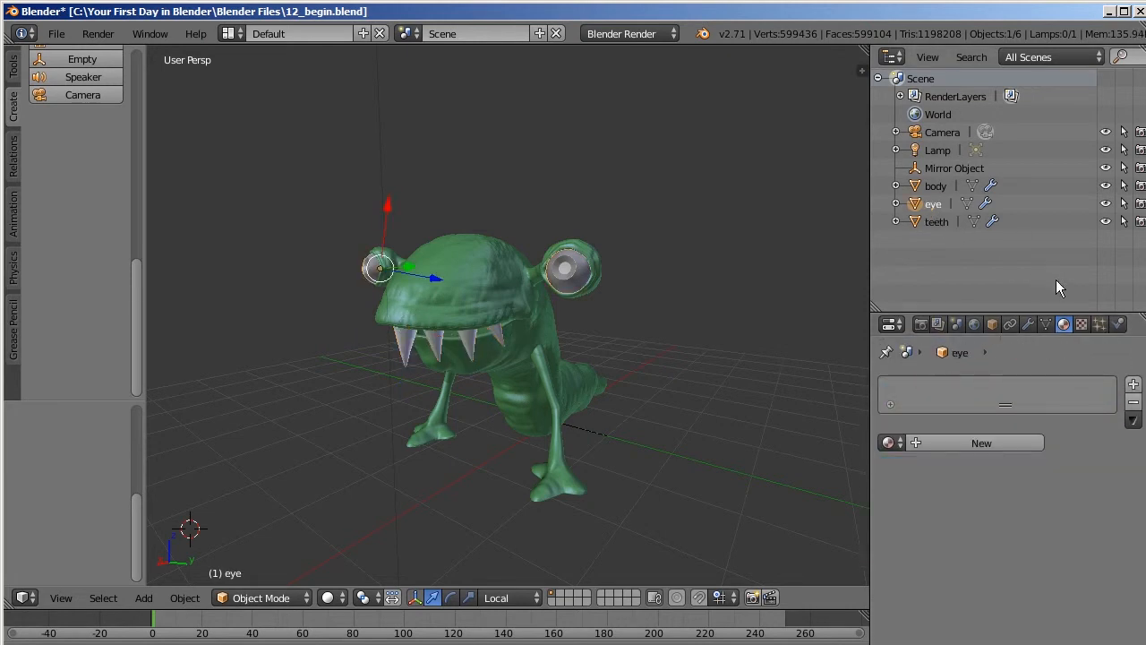
left_click(994, 443)
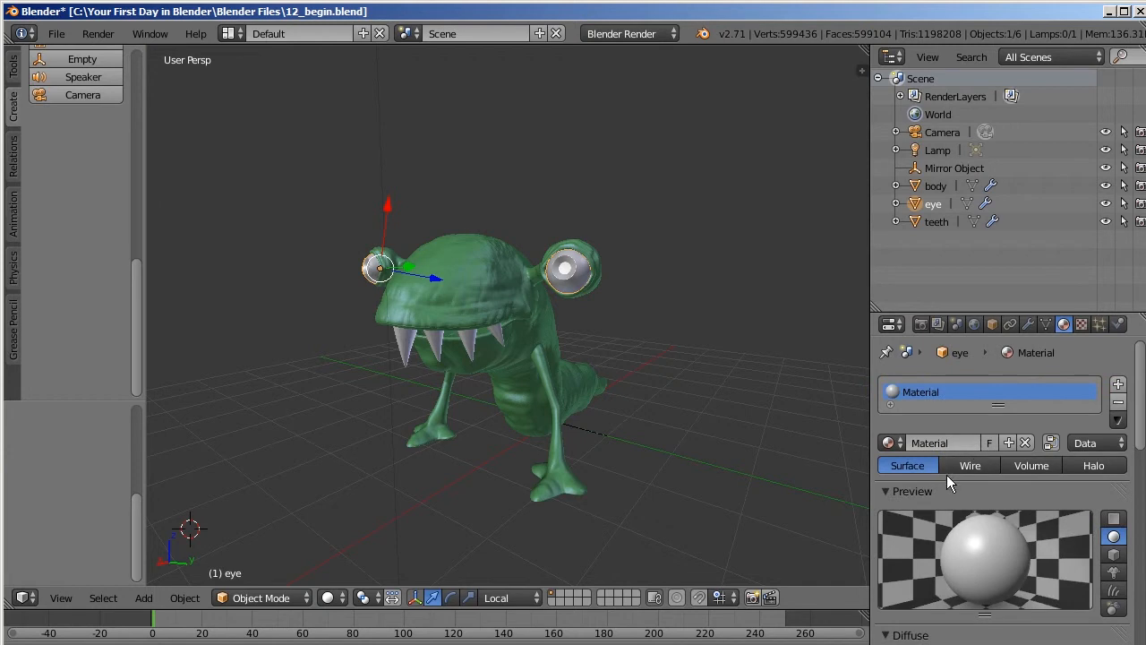
left_click(956, 441)
type("EyeMain")
key("Return")
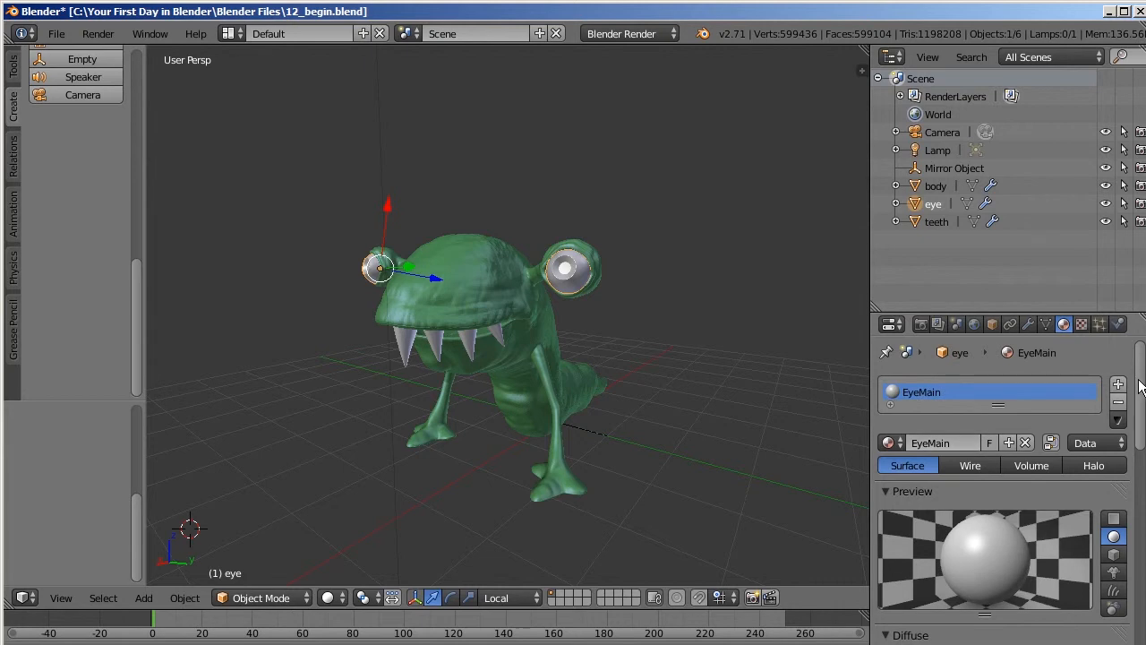
Set EyeMain's diffuse colour to a pale warm pink, RGB 0.800, 0.671, 0.609
scroll(1143, 420, "down", 3)
scroll(1143, 420, "down", 3)
left_click(937, 486)
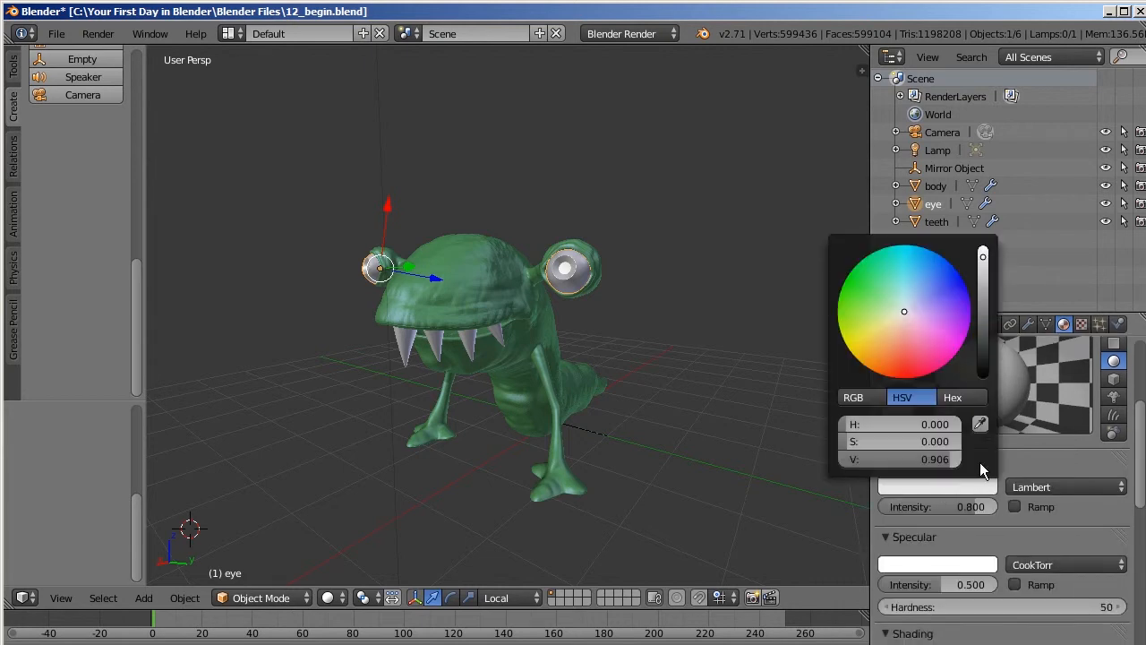
left_click(904, 314)
left_click_drag(904, 314, 903, 317)
left_click(860, 399)
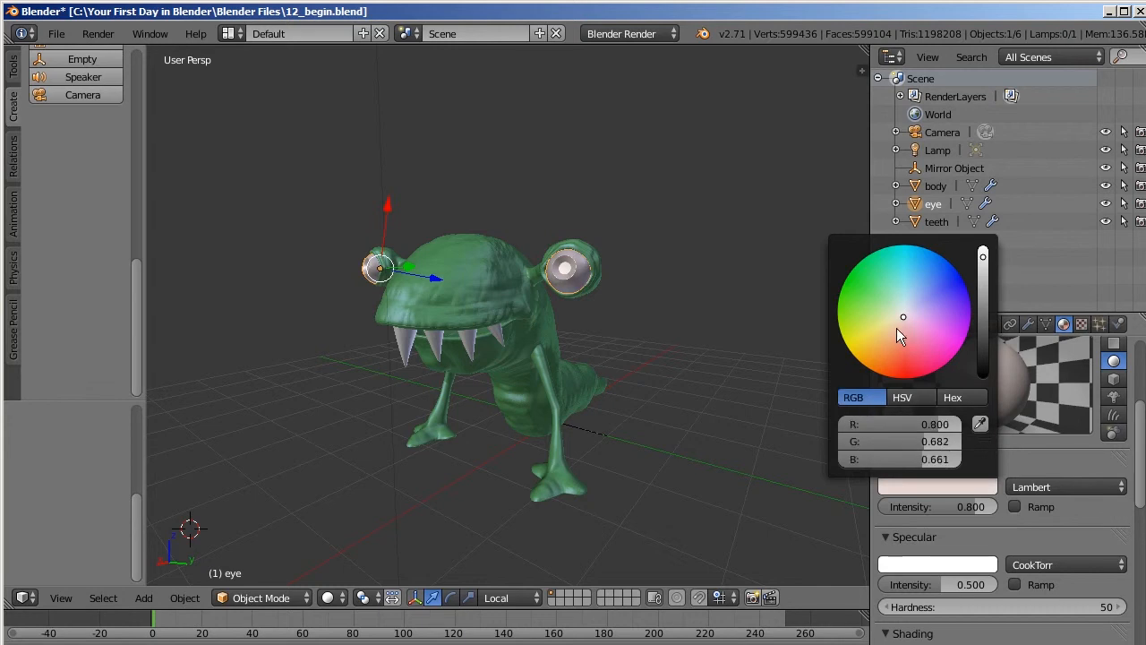
left_click(901, 319)
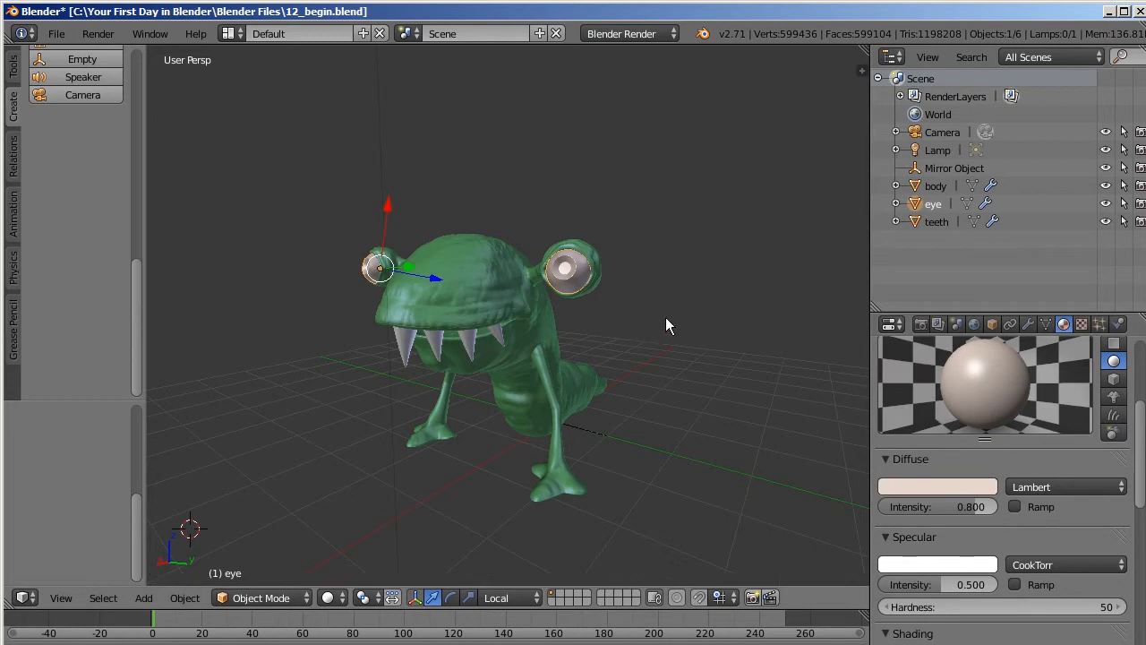
Inspect the eye up close and fine-tune EyeMain's pale diffuse colour and its intensity
middle_click_drag(667, 322, 663, 304)
scroll(672, 293, "up", 3)
middle_click_drag(680, 234, 188, 367)
middle_click_drag(562, 390, 600, 394)
scroll(599, 390, "up", 3)
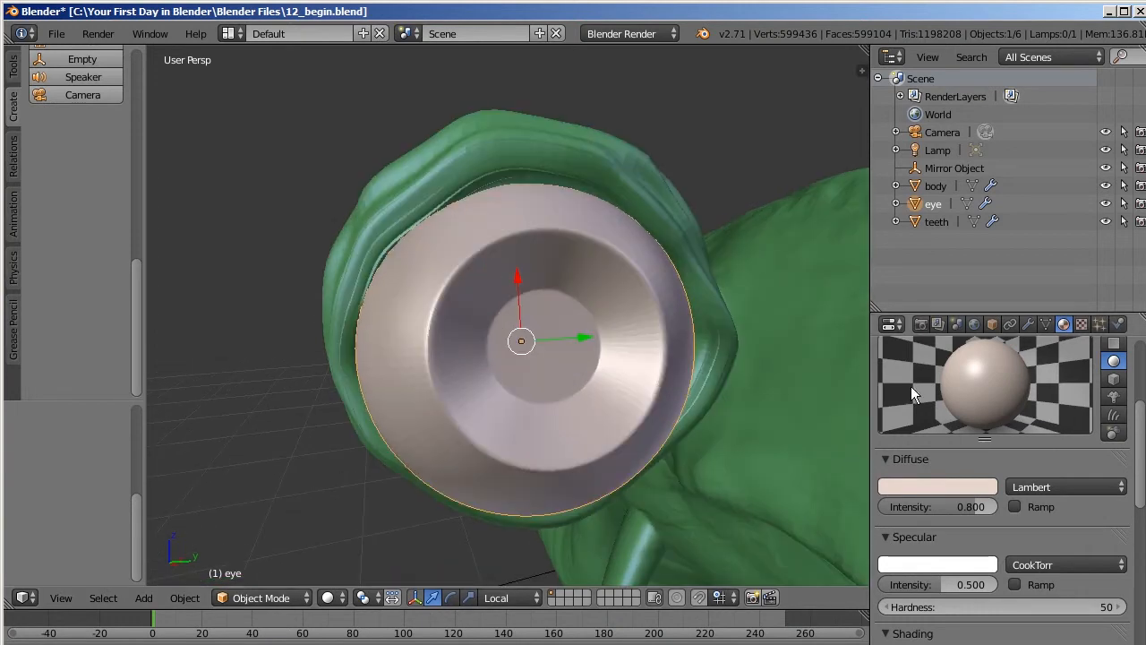
left_click(959, 488)
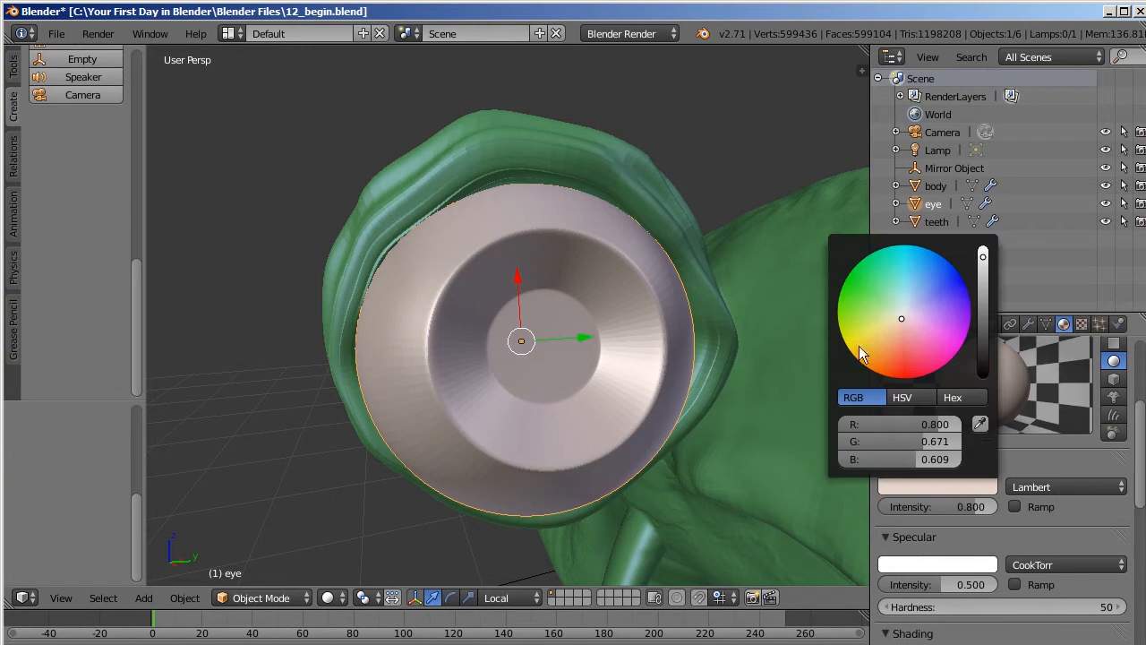
left_click_drag(901, 322, 901, 318)
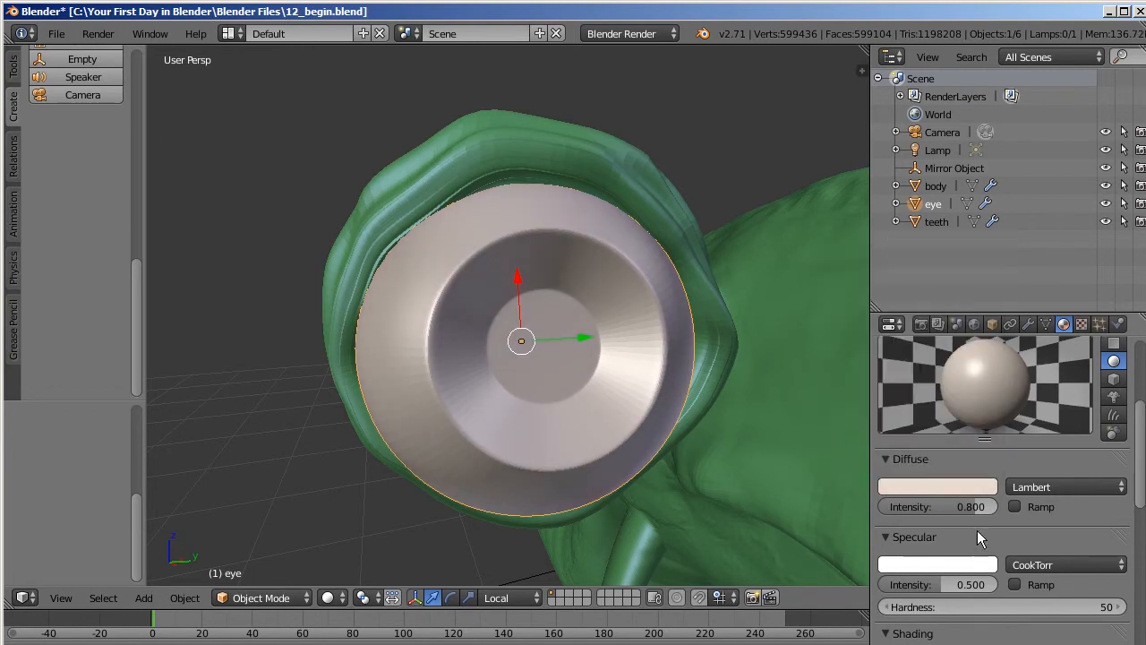
mouse_move(981, 510)
left_mouse_down()
mouse_move(1142, 504)
mouse_move(1144, 637)
mouse_move(1143, 545)
left_mouse_up()
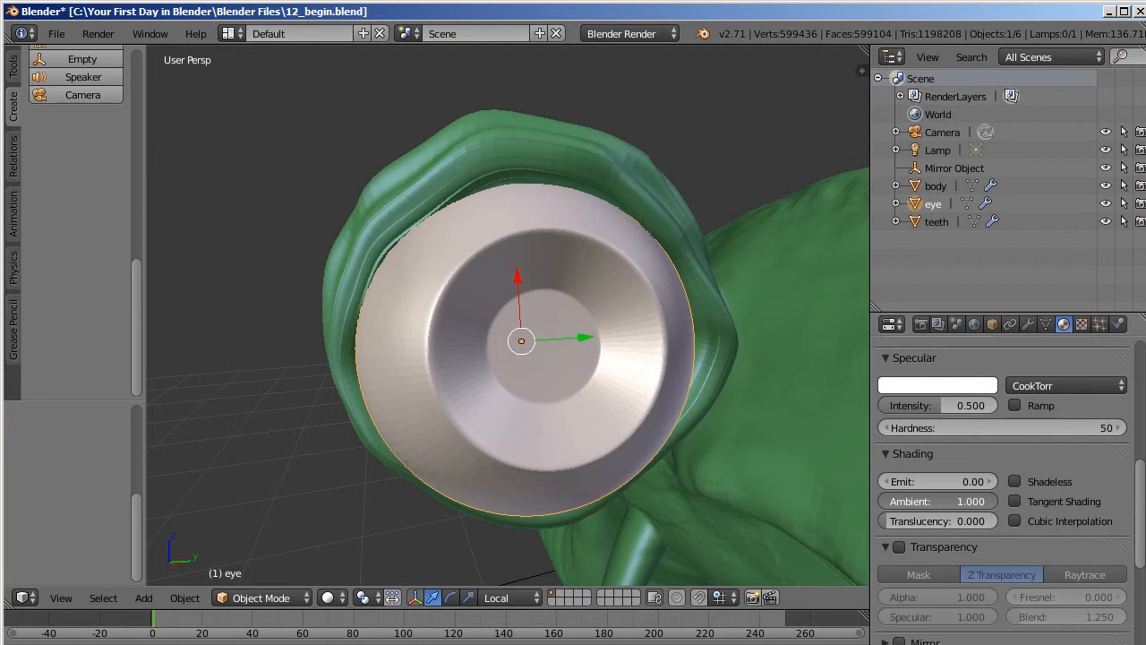
Try adjusting the ambient value in EyeMain's shading settings
left_click(997, 500)
left_click_drag(982, 505, 863, 503)
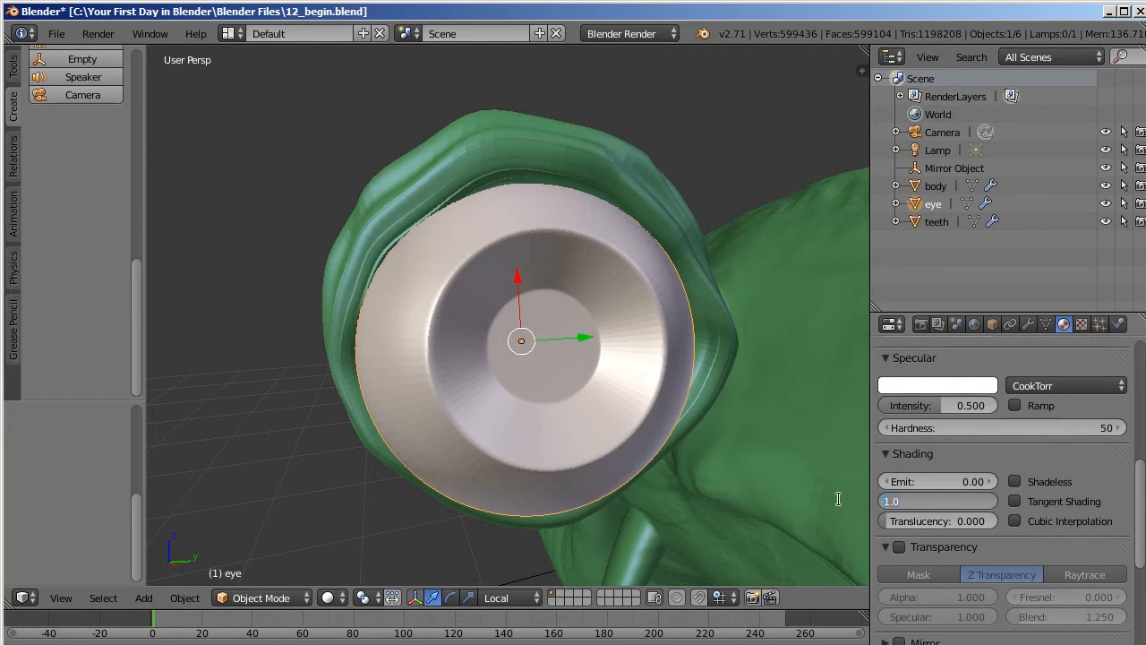
key("Return")
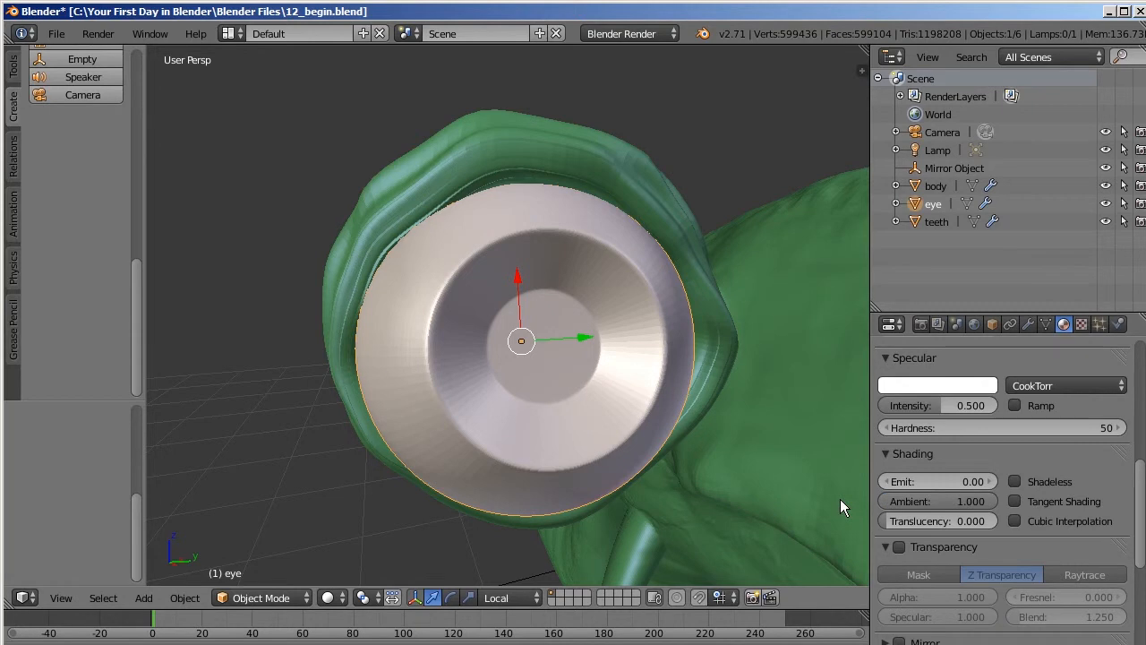
Set EyeMain's emit value to 0.31 and check the brightened eye in the viewport
left_click(990, 483)
left_click_drag(990, 481, 1051, 485)
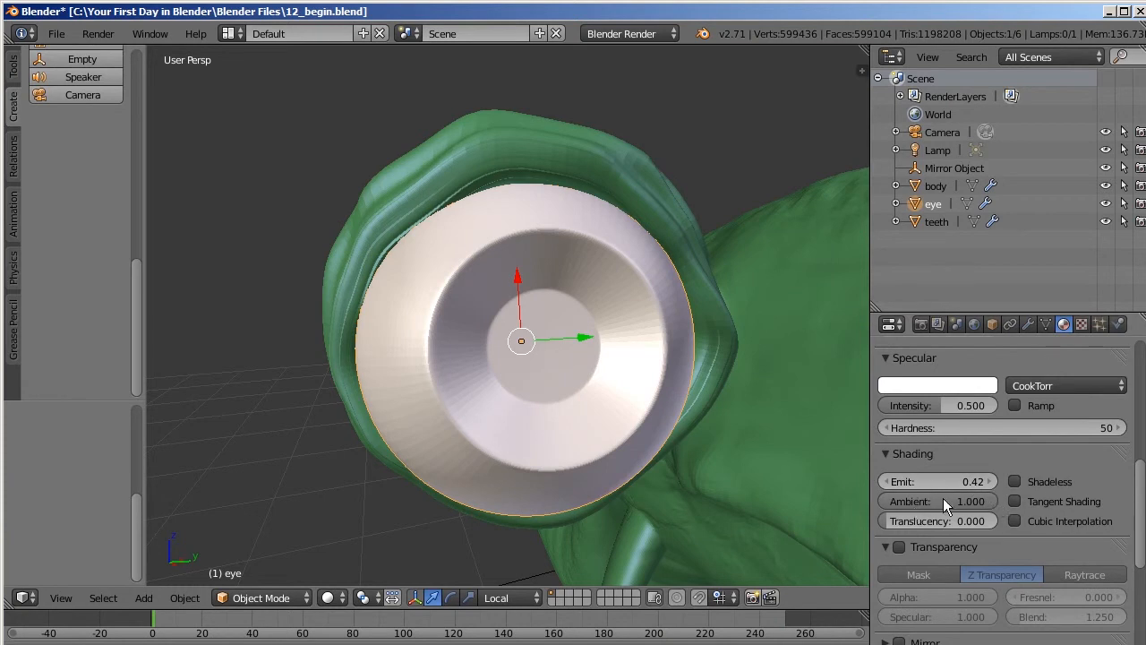
mouse_move(931, 482)
left_mouse_down()
mouse_move(1003, 482)
mouse_move(949, 482)
left_mouse_up()
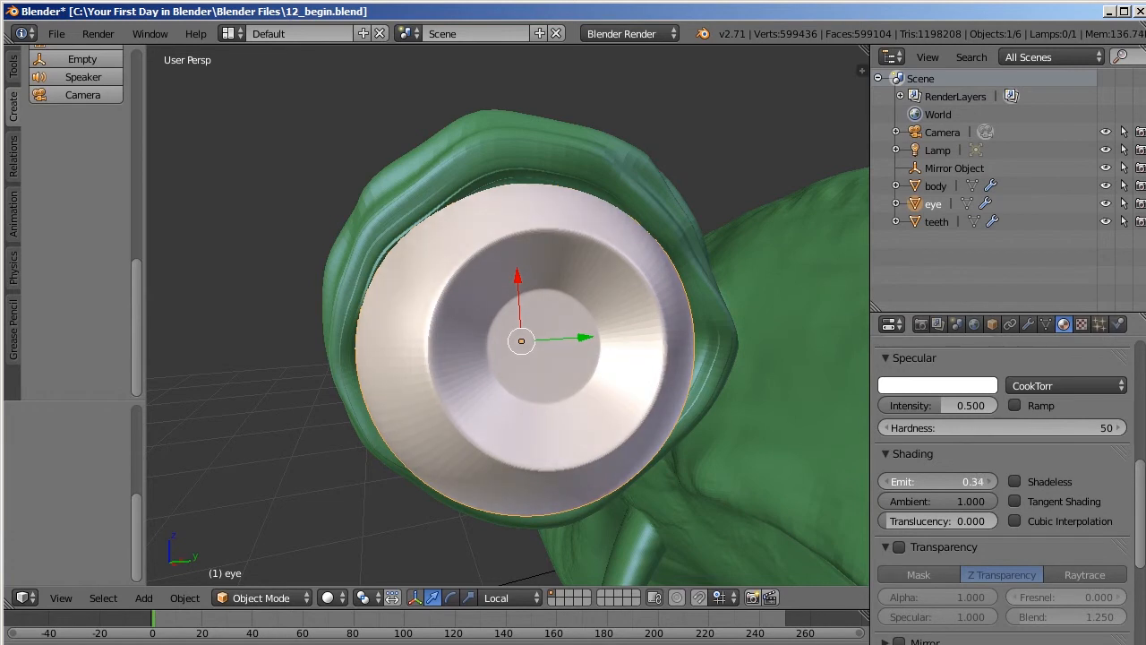
scroll(734, 404, "down", 8)
mouse_move(729, 393)
middle_mouse_down()
mouse_move(732, 421)
mouse_move(673, 429)
mouse_move(734, 401)
middle_mouse_up()
scroll(628, 383, "up", 5)
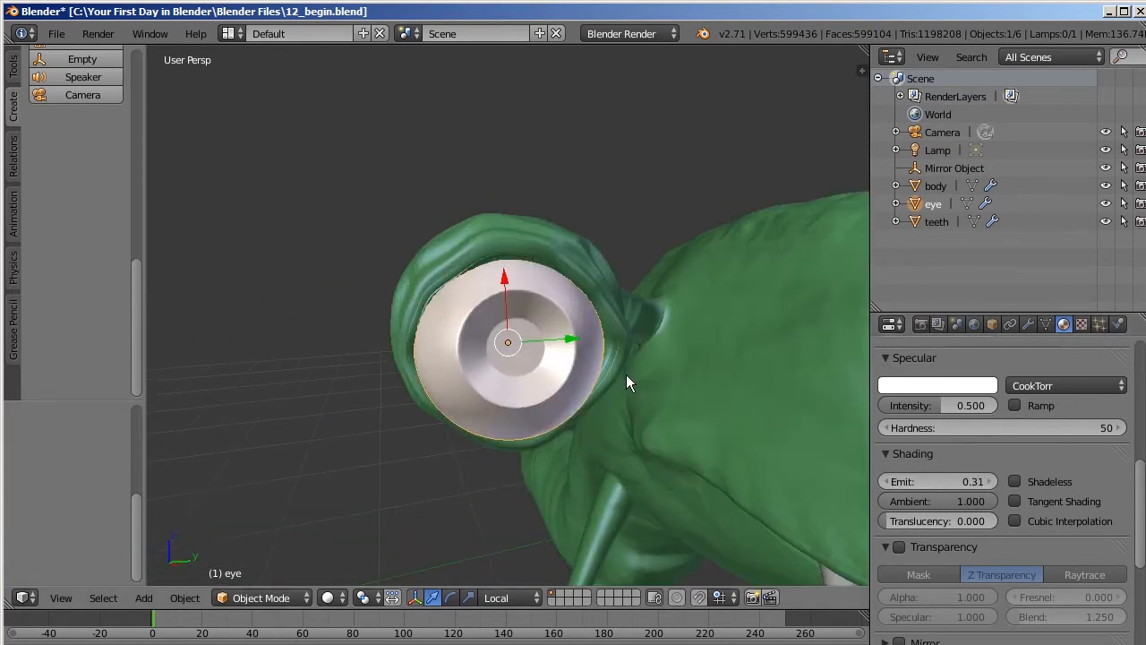
scroll(653, 372, "up", 2)
Enter Edit Mode on the eye, switch to face selection and select one triangular face of the pupil
left_click_drag(1137, 489, 1137, 354)
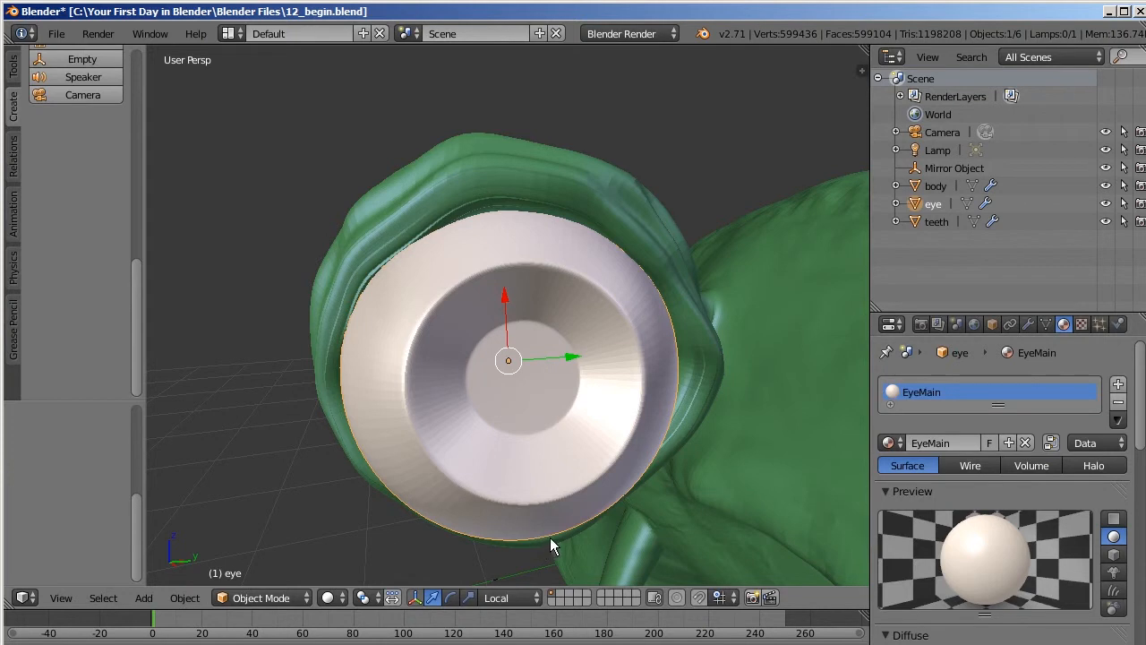
left_click(297, 598)
left_click(262, 556)
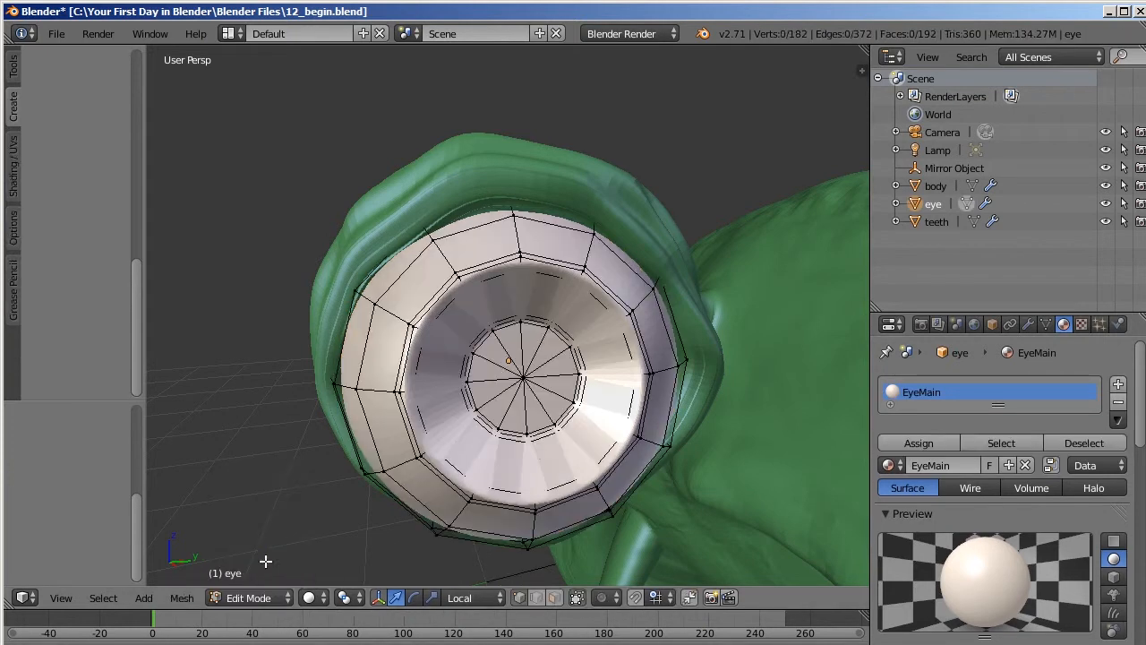
scroll(541, 386, "up", 1)
scroll(564, 388, "down", 1)
left_click(555, 597)
right_click(556, 363)
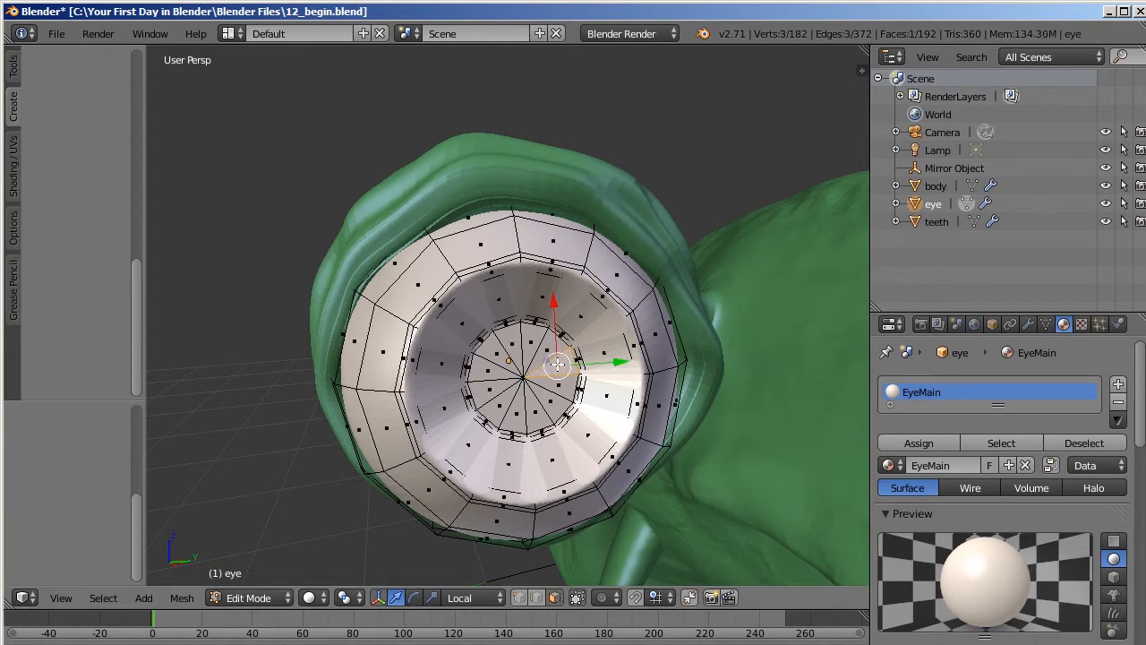
Add the pupil's remaining triangular faces to the selection and grow the selection once to include the surrounding rim faces
right_click(555, 400, "shift")
right_click(540, 416, "shift")
right_click(524, 416, "shift")
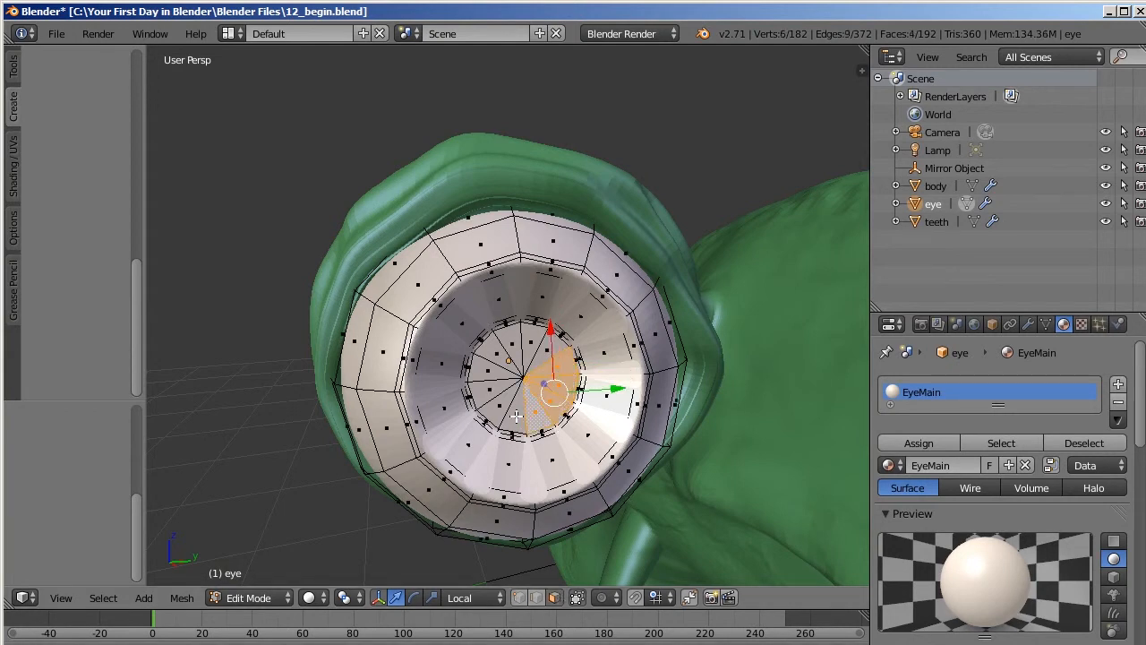
right_click(503, 408, "shift")
right_click(492, 400, "shift")
right_click(489, 387, "shift")
right_click(489, 368, "shift")
right_click(502, 348, "shift")
right_click(515, 338, "shift")
right_click(531, 342, "shift")
right_click(543, 351, "shift")
left_click(104, 598)
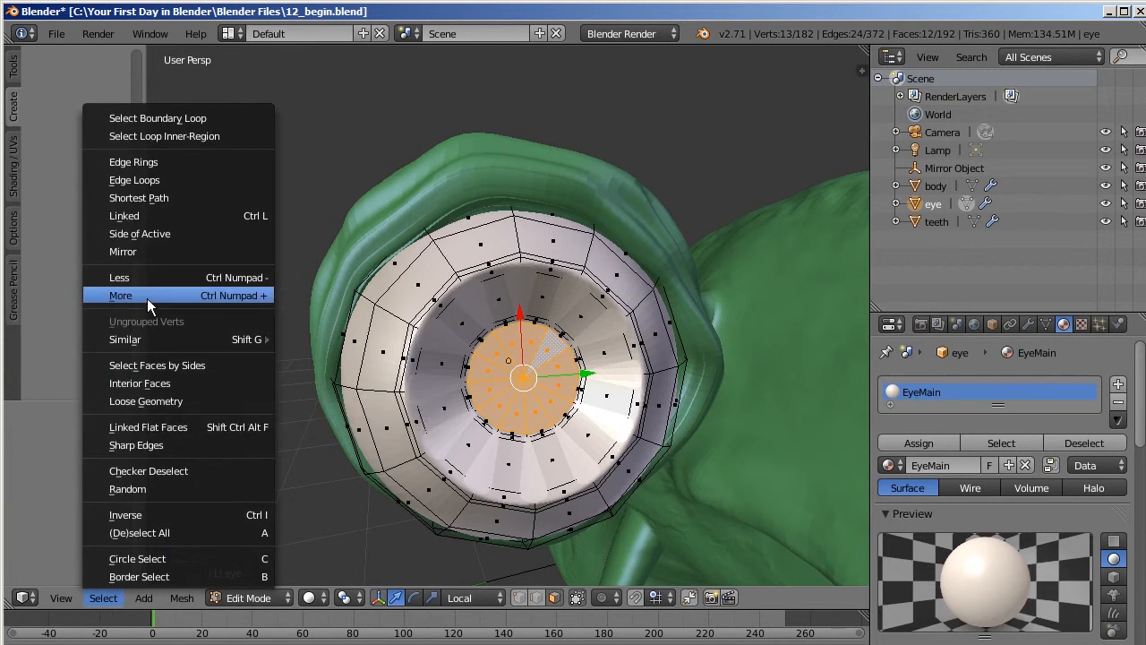
left_click(179, 295)
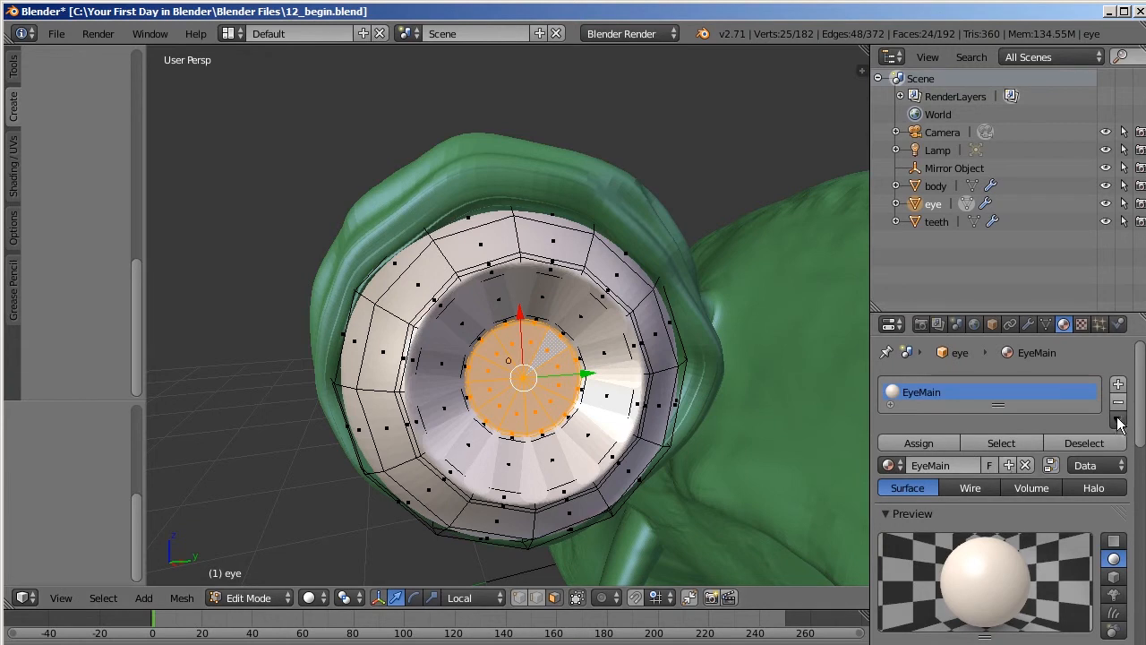
Add a second material slot to the eye and create a new material named PupilMat in it
scroll(1137, 410, "down", 5)
scroll(1138, 410, "up", 5)
left_click(1117, 383)
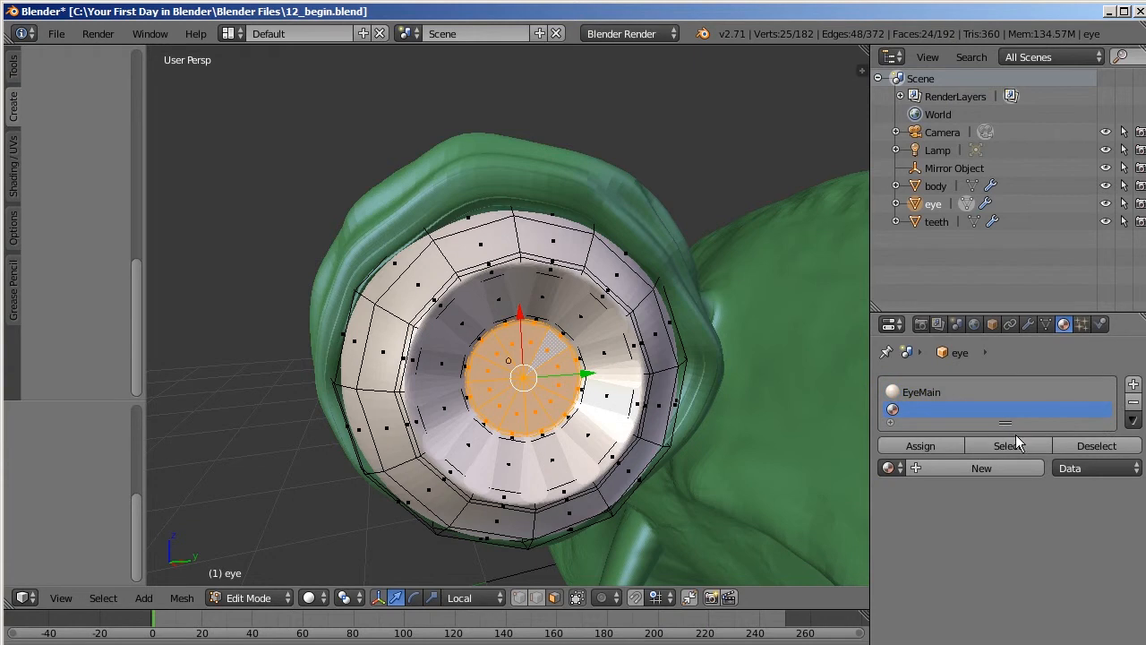
left_click(964, 471)
left_click(953, 467)
type("Pupi")
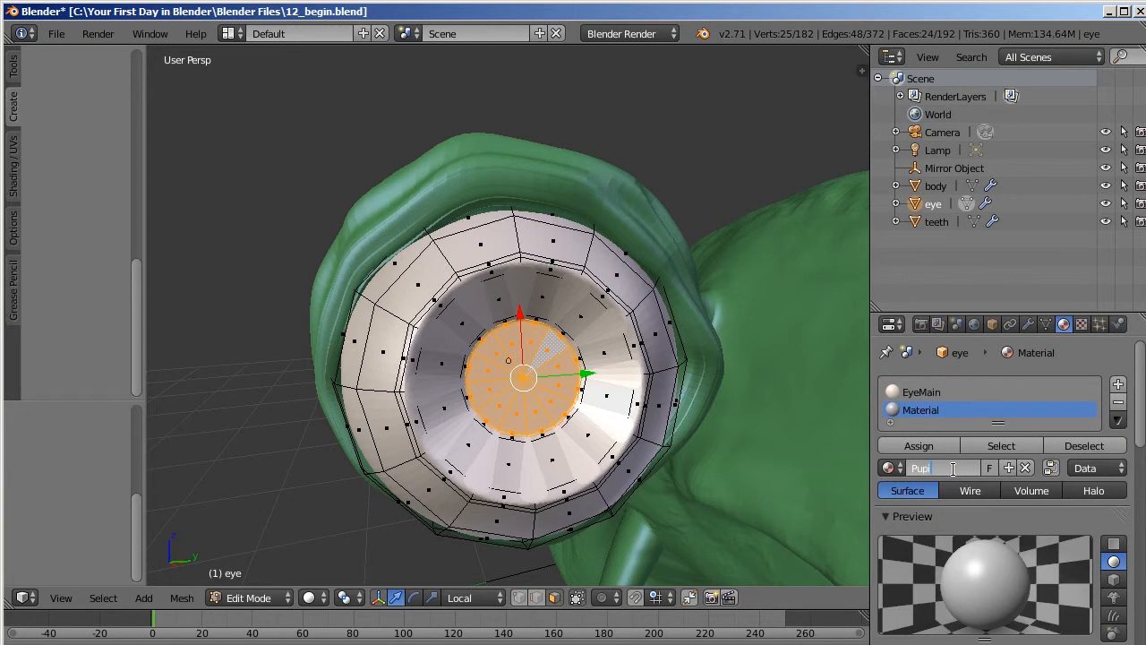
key("Return")
Set PupilMat's diffuse colour to black and its specular intensity to 0
left_click(928, 447)
scroll(946, 490, "down", 5)
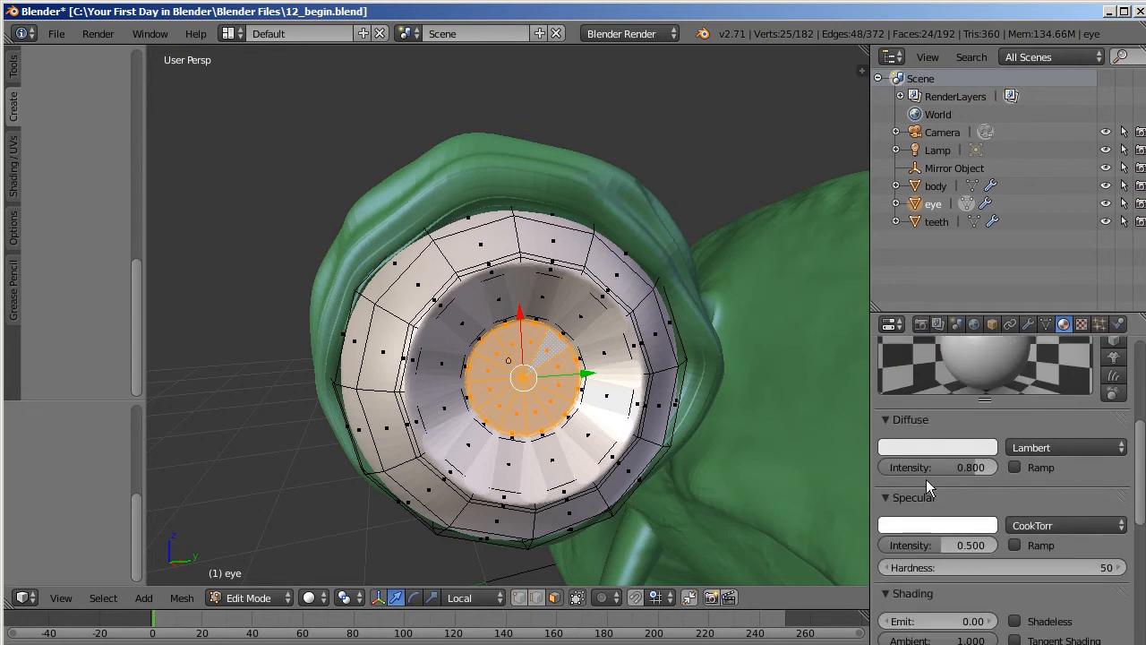
left_click(925, 446)
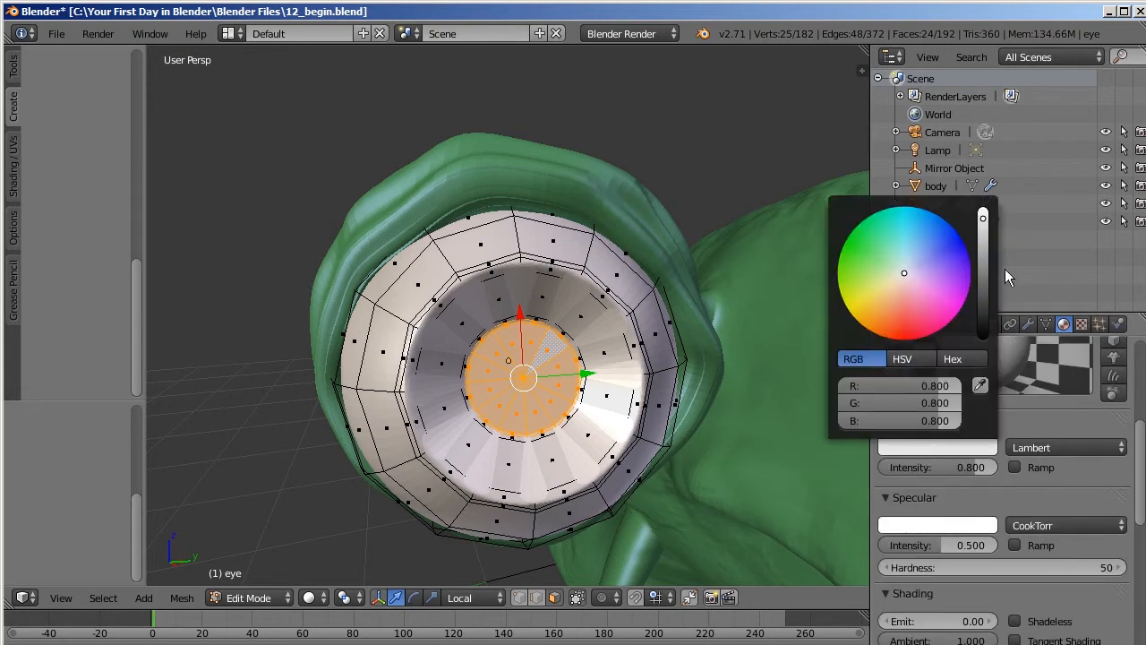
left_click_drag(983, 218, 983, 339)
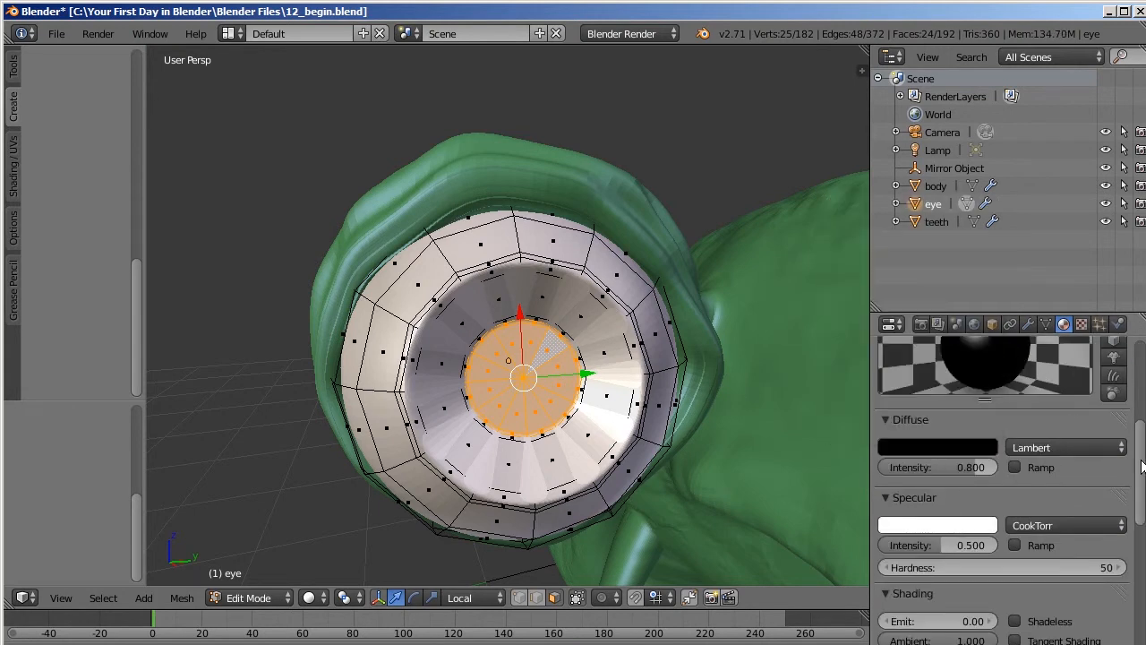
scroll(1107, 488, "down", 2)
left_click_drag(955, 479, 891, 480)
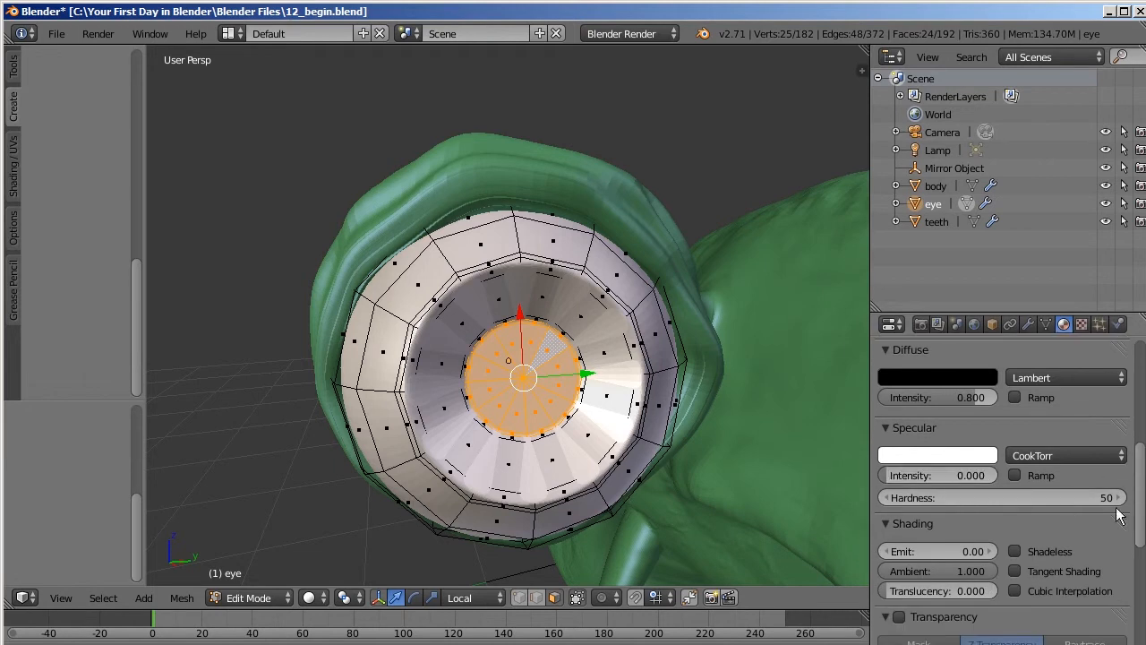
Make PupilMat shadeless and assign it to the selected pupil faces
left_click(1015, 550)
scroll(1003, 547, "up", 7)
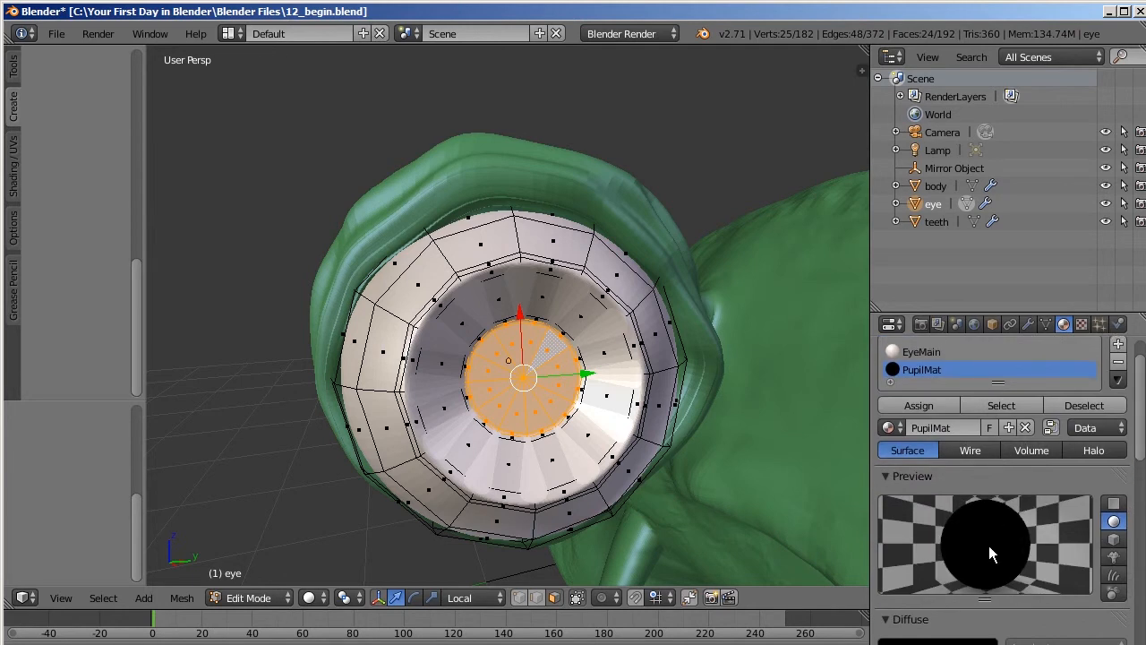
left_click(917, 406)
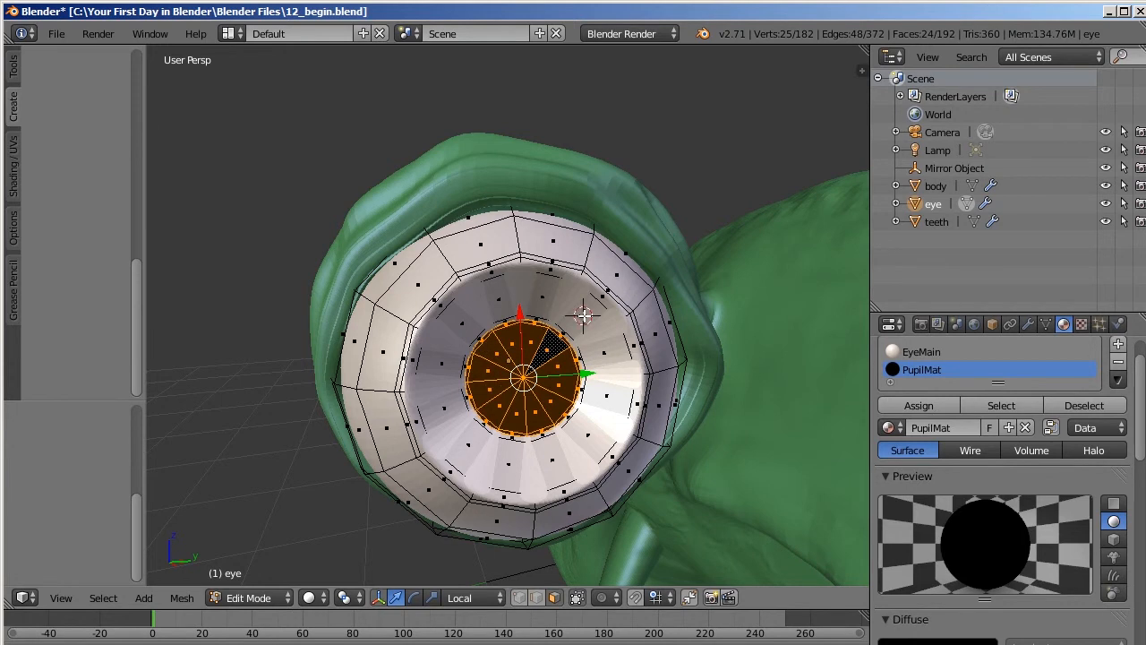
Select the twelve iris faces around the pupil and grow the selection once to cover the iris edges
right_click(540, 303)
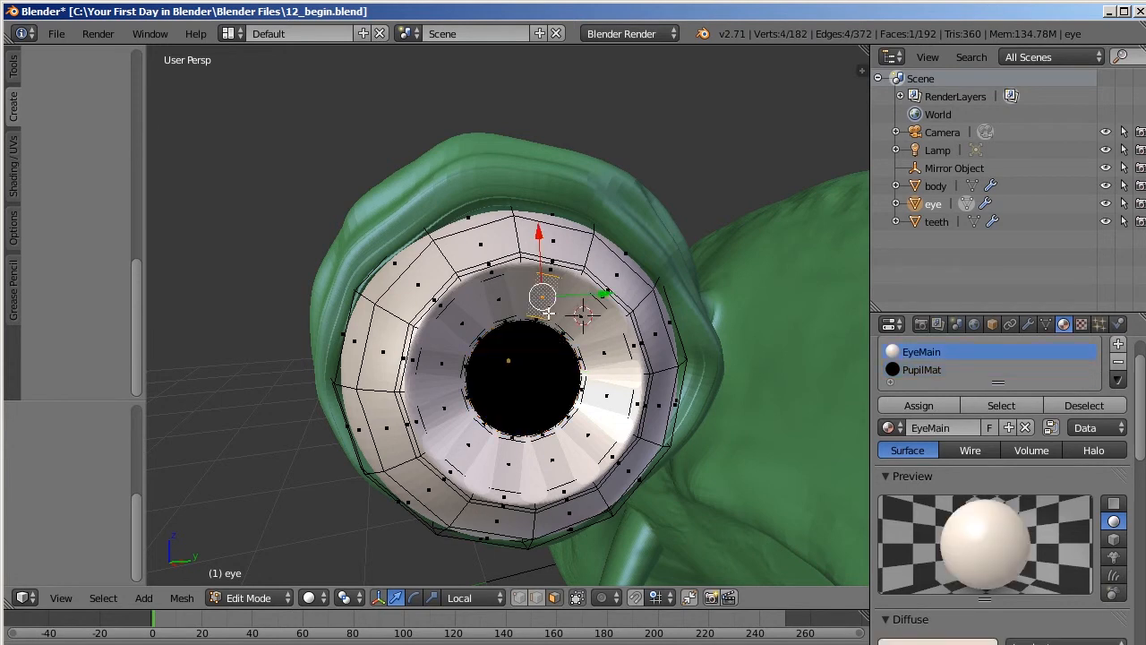
right_click(500, 299, "shift")
right_click(463, 323, "shift")
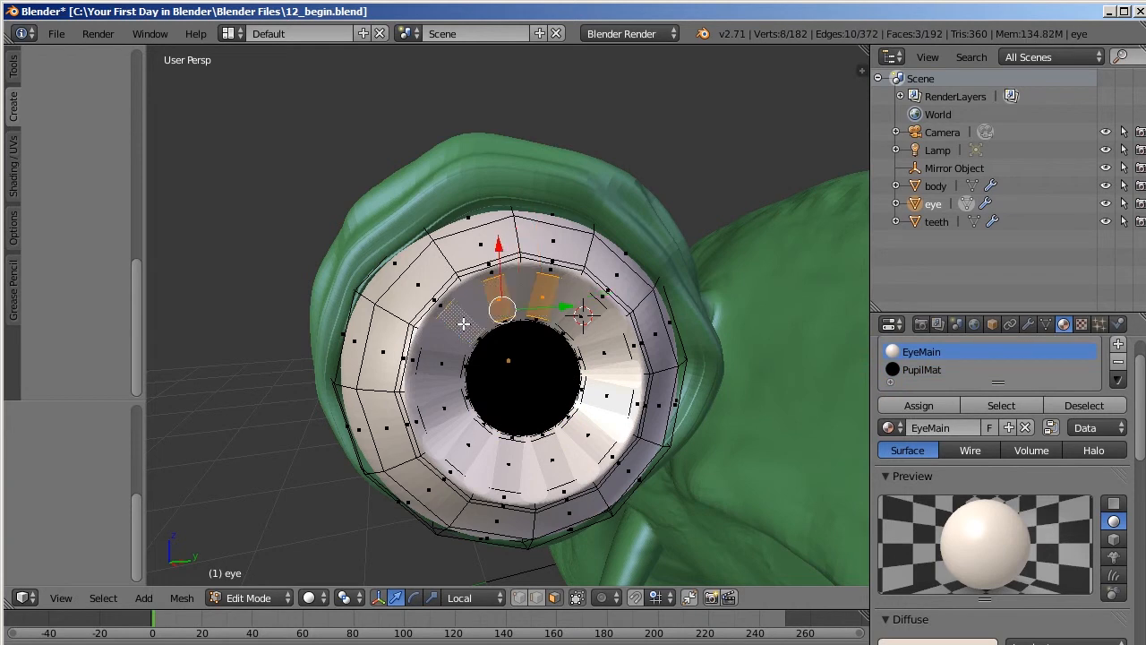
right_click(442, 362, "shift")
right_click(443, 407, "shift")
right_click(466, 445, "shift")
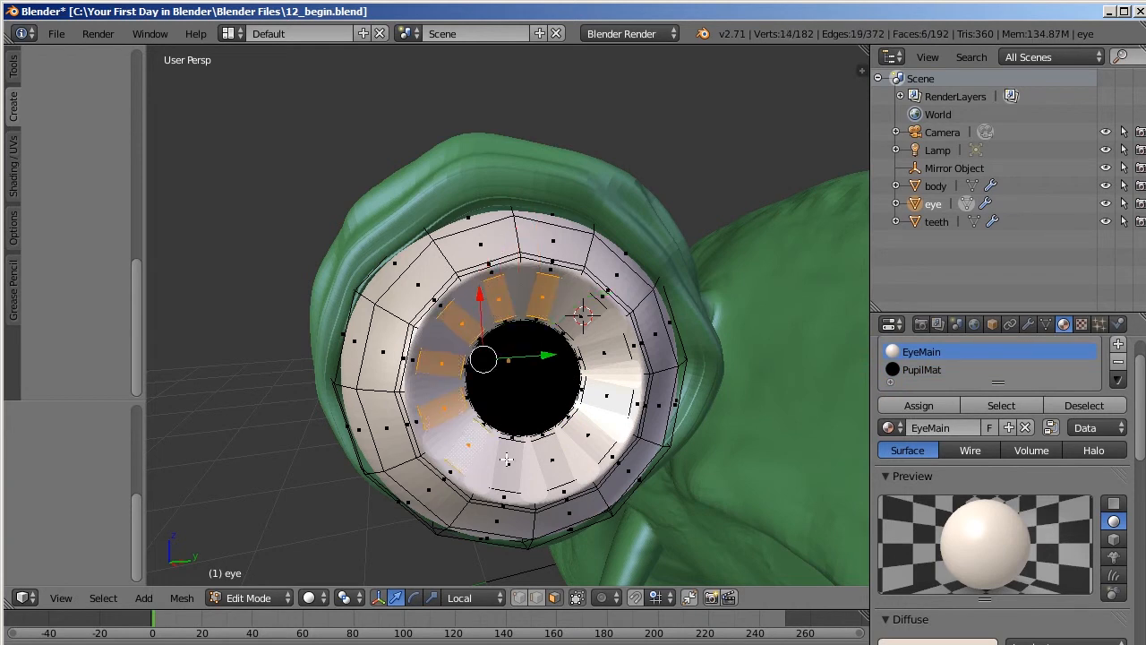
right_click(512, 464, "shift")
right_click(550, 458, "shift")
right_click(589, 432, "shift")
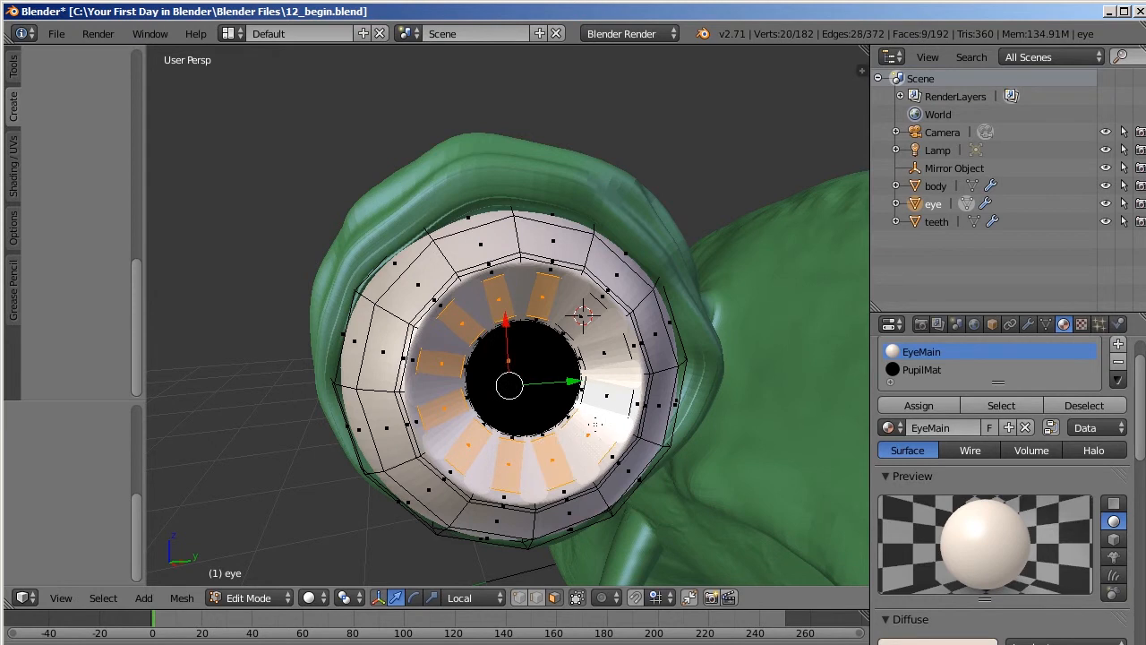
right_click(606, 397, "shift")
right_click(602, 350, "shift")
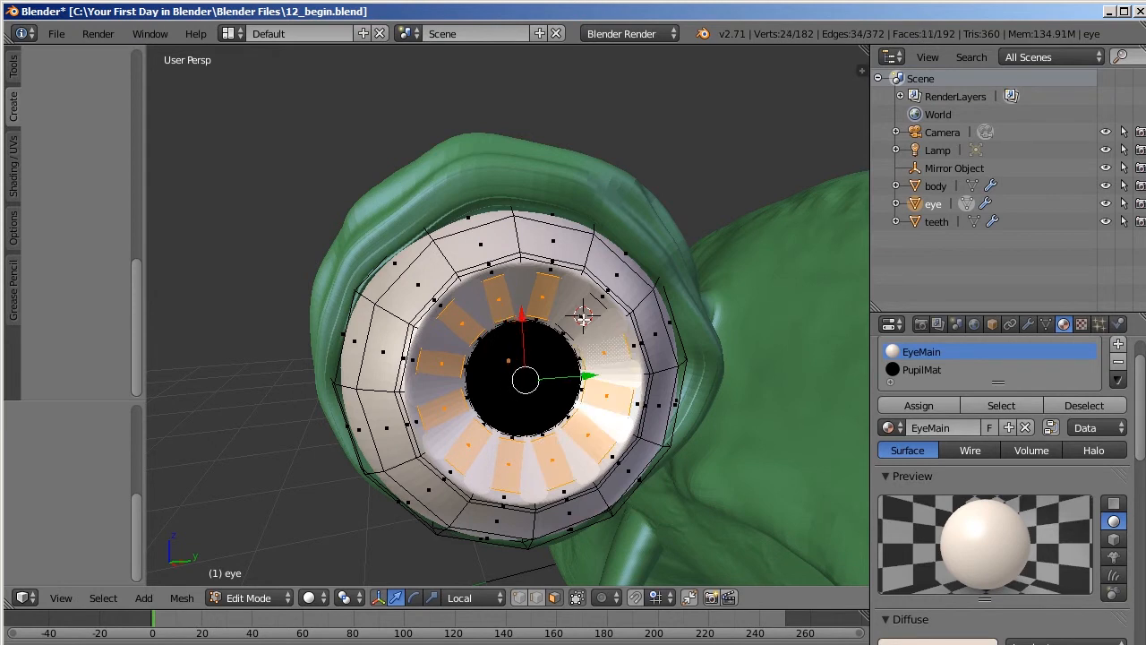
right_click(602, 351, "shift")
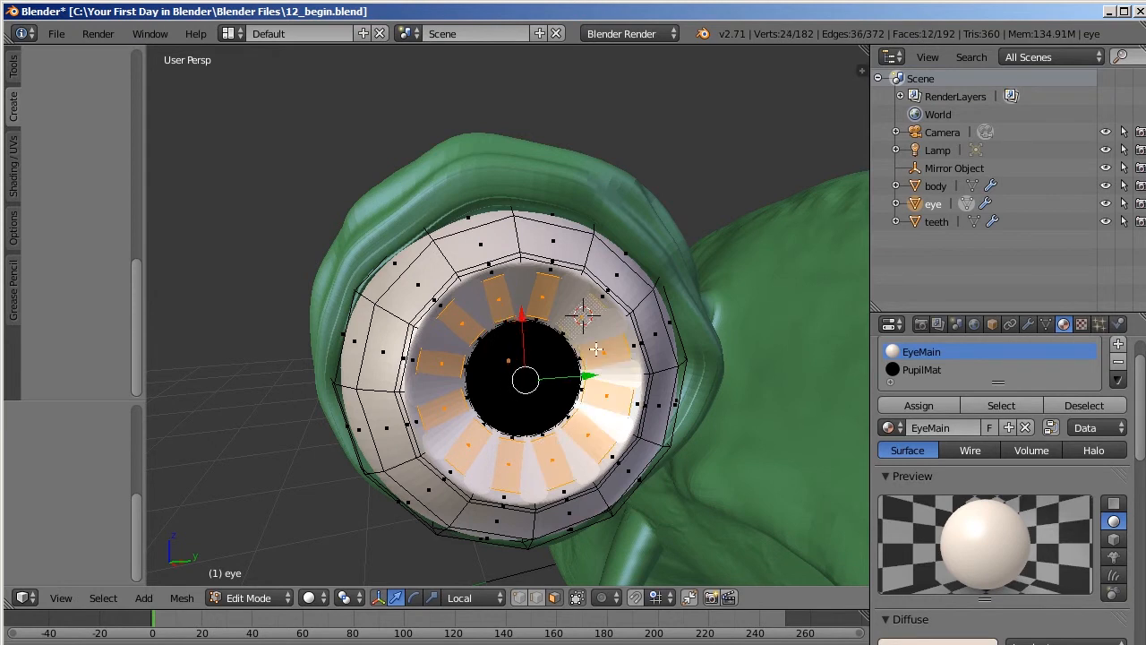
left_click(104, 600)
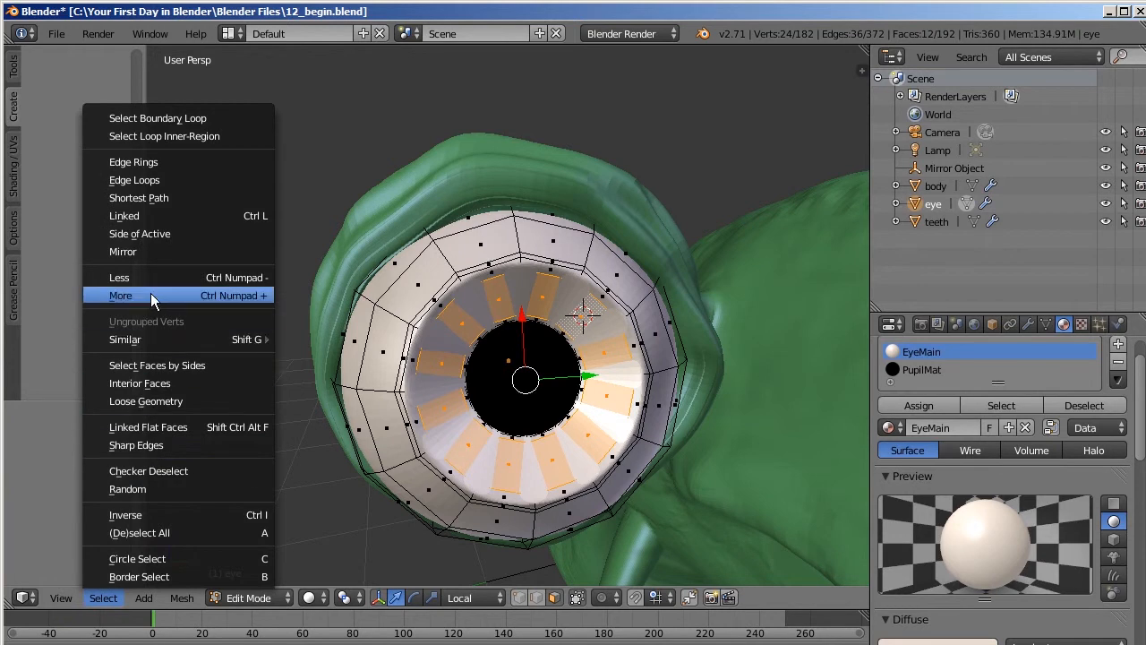
left_click(231, 298)
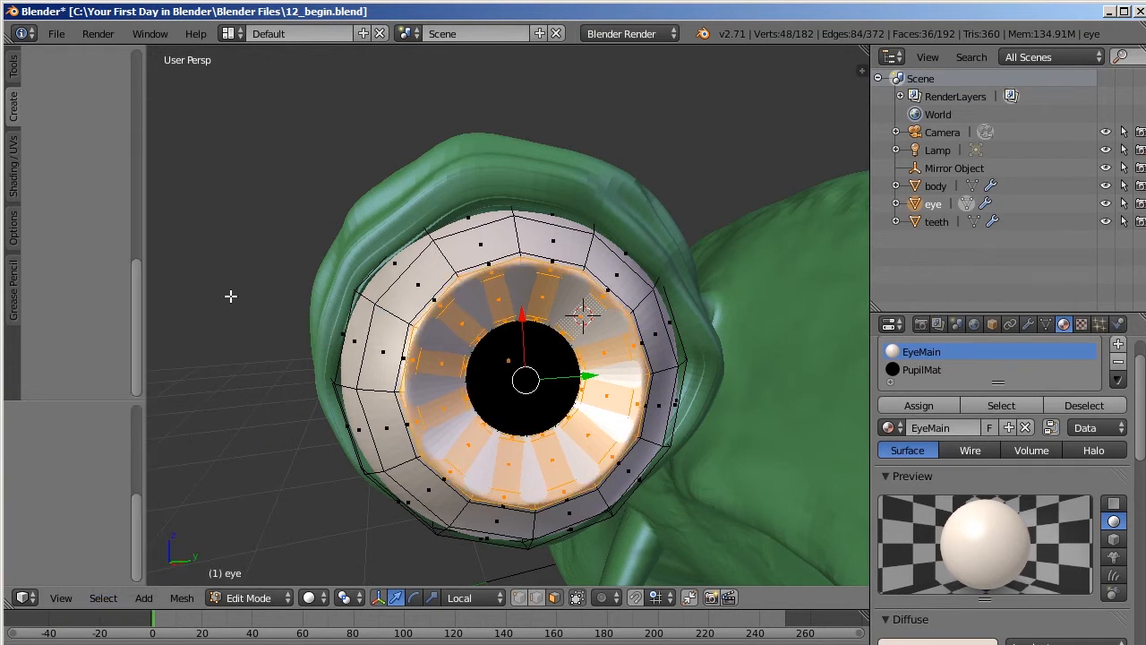
Add a third material slot to the eye with a new material named IrisMat
left_click(1117, 343)
left_click(954, 446)
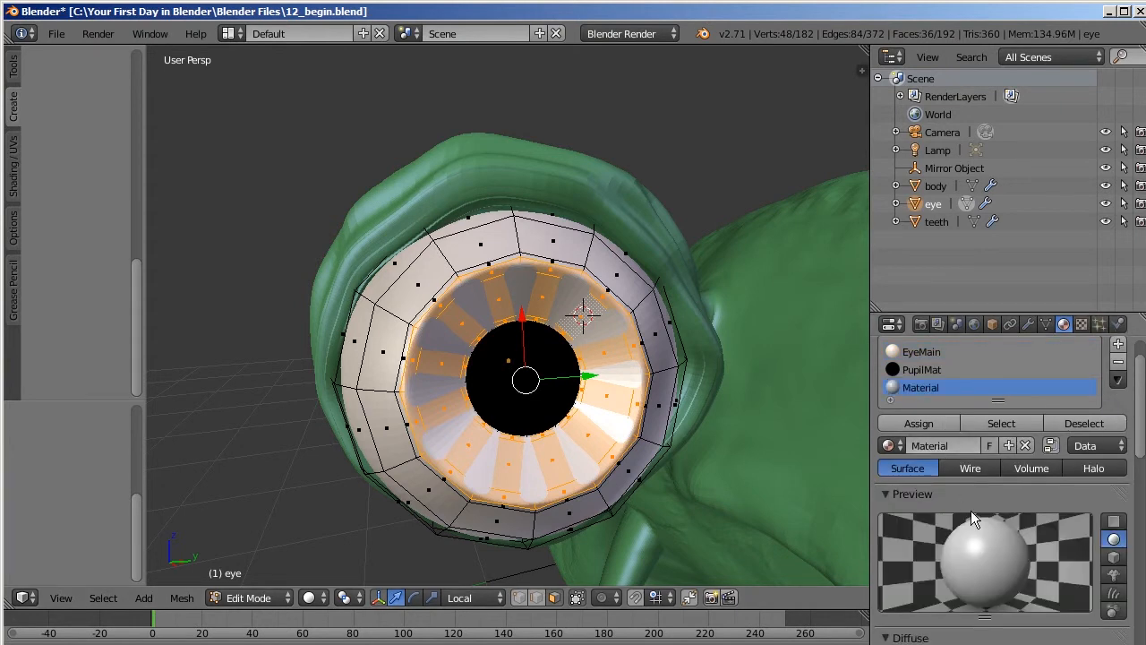
left_click(949, 443)
key("BackSpace")
type("IrisMat")
key("Return")
Give IrisMat an orange diffuse colour (R 0.800, G 0.153, B 0.073) and set its specular intensity to 0
scroll(992, 440, "down", 4)
left_click(952, 518)
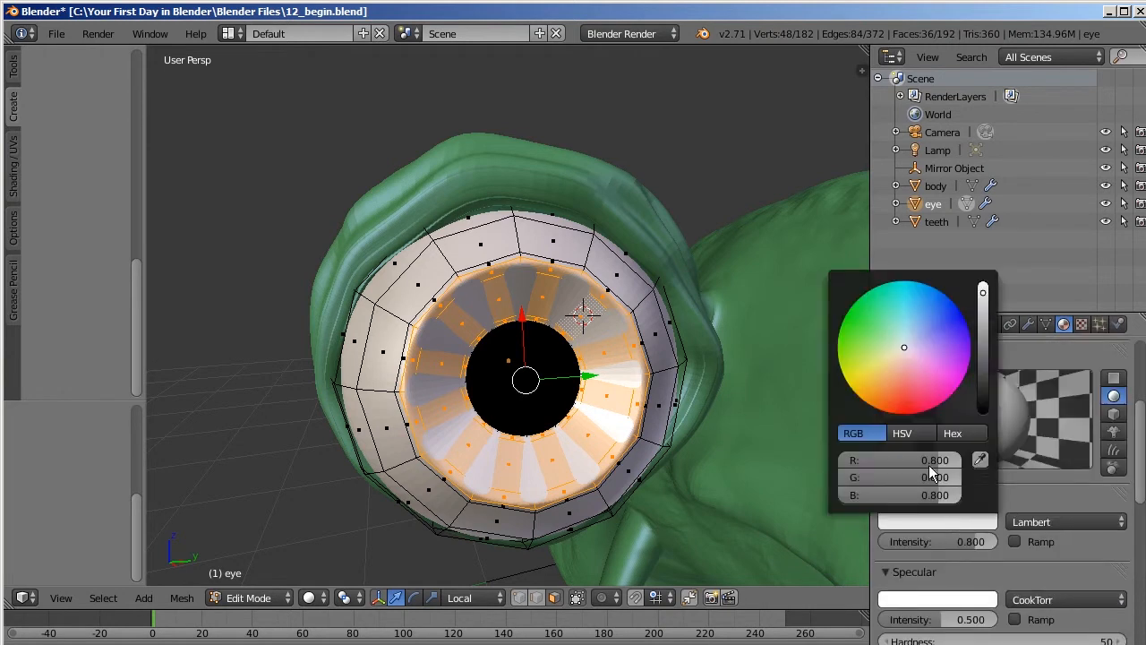
mouse_move(903, 348)
left_mouse_down()
mouse_move(896, 391)
mouse_move(887, 385)
left_mouse_up()
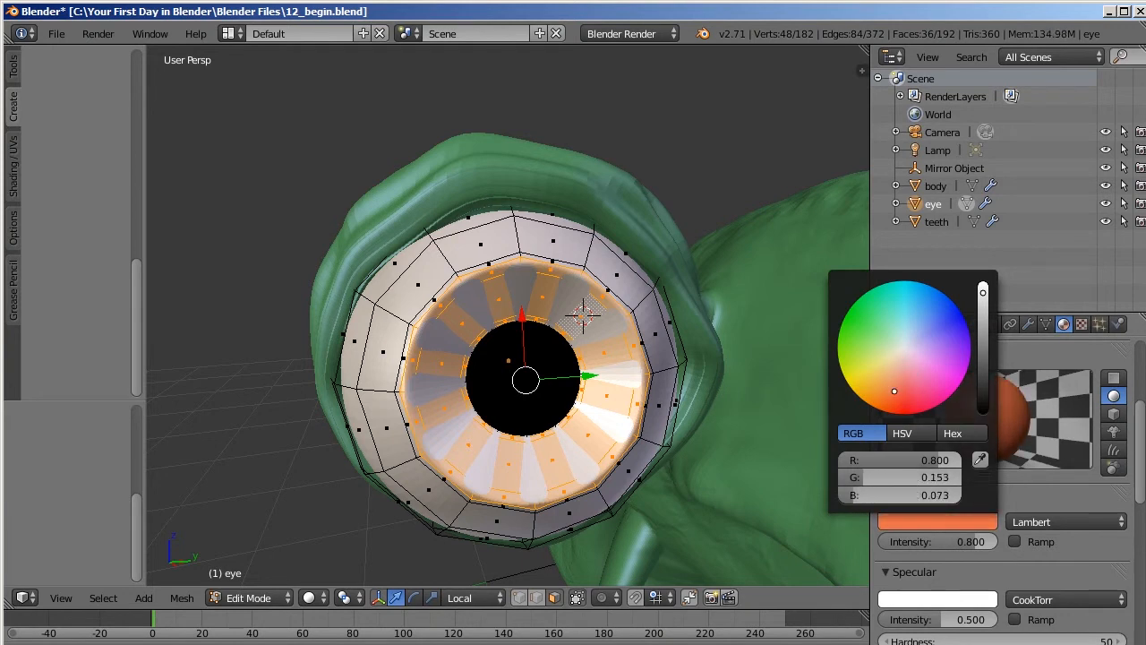
left_click_drag(1143, 474, 1141, 527)
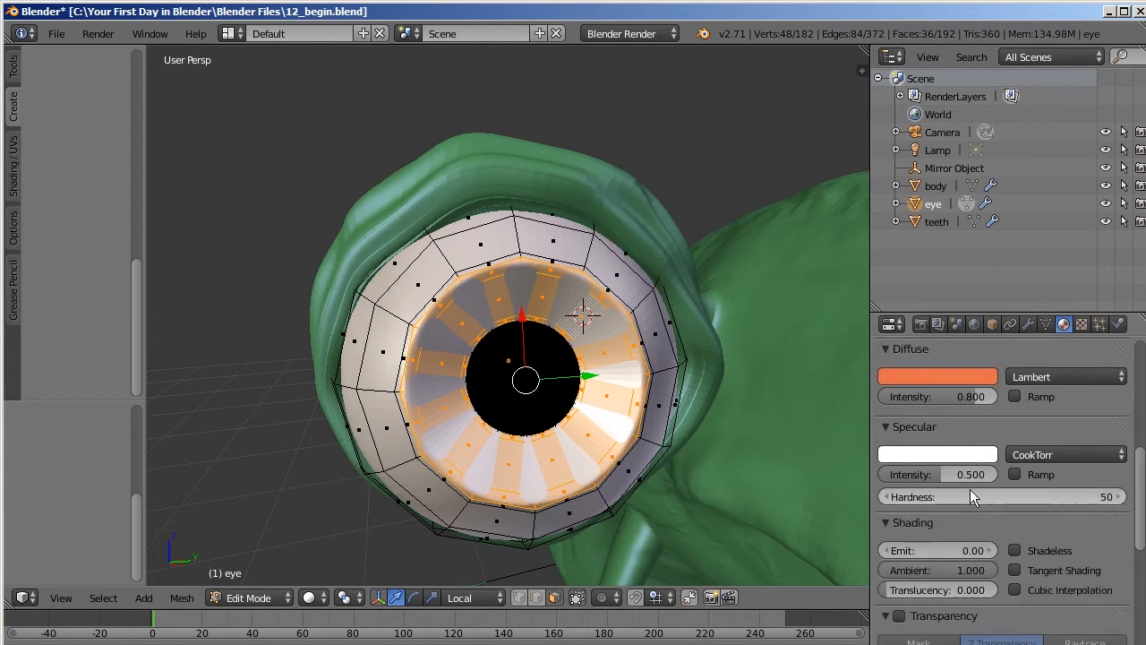
left_click_drag(972, 477, 912, 478)
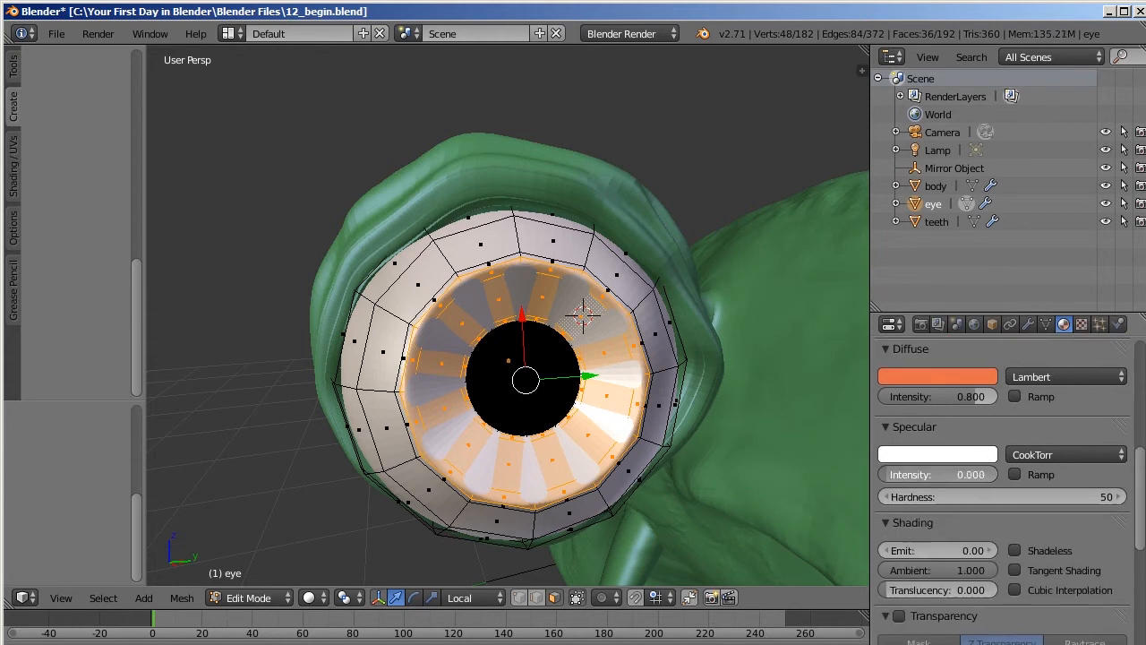
Make IrisMat shadeless and assign it to the selected iris faces
left_click(1015, 549)
scroll(1142, 526, "up", 4)
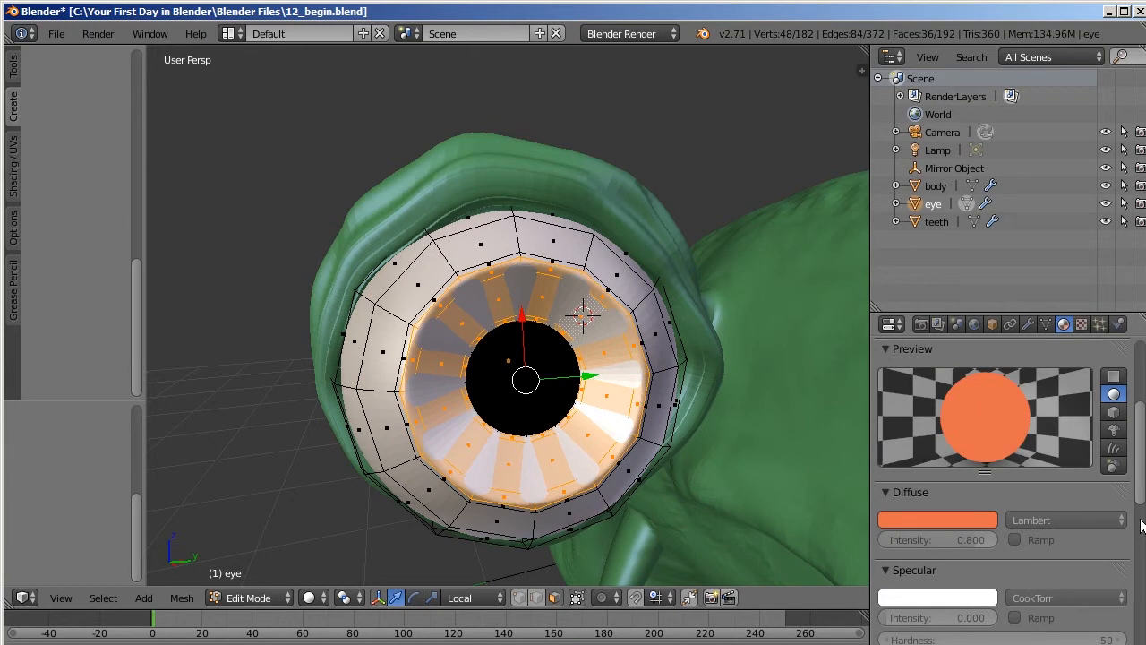
scroll(1114, 456, "down", 2)
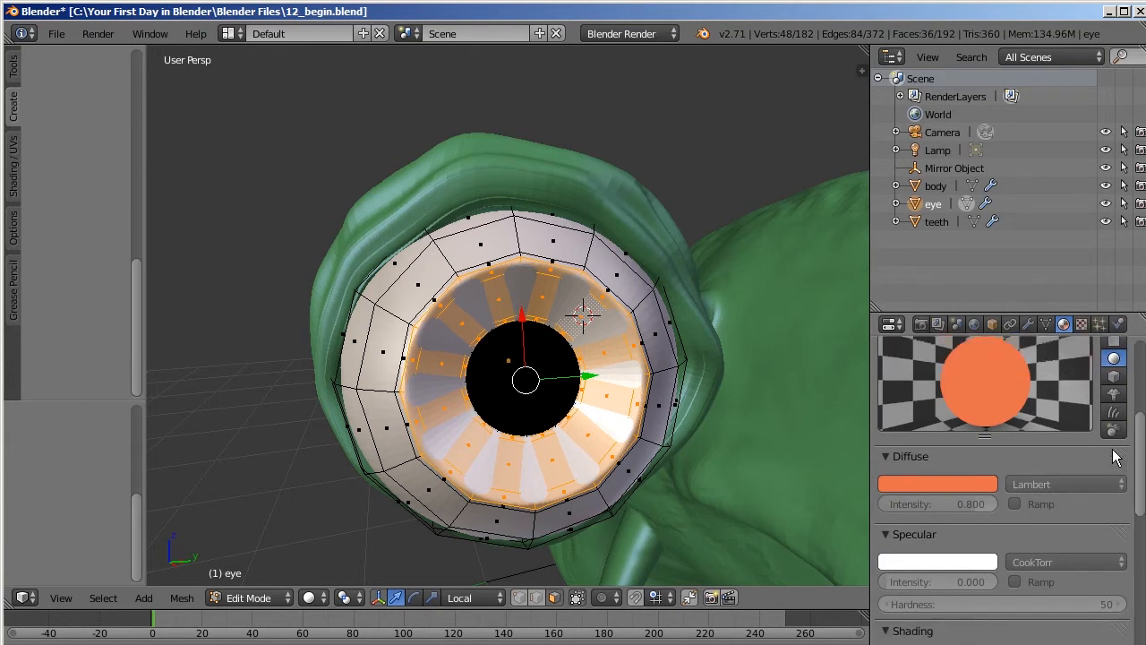
scroll(1114, 456, "up", 5)
left_click(916, 421)
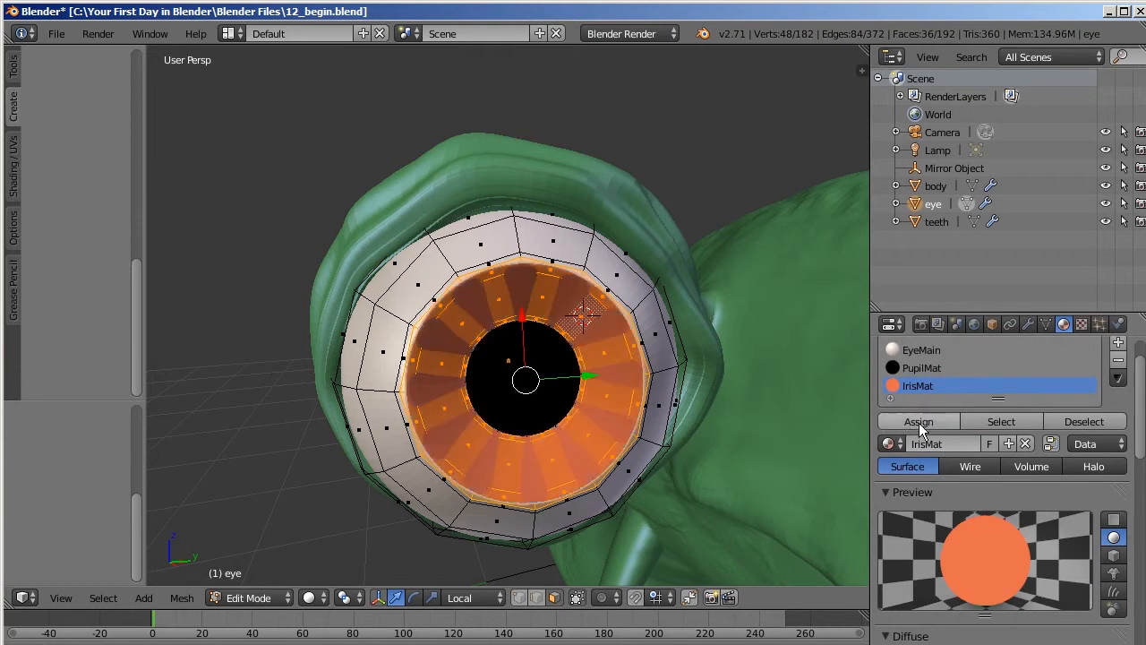
Return to Object Mode, reset the 3D cursor to the scene origin and inspect both coloured eyes on the creature
left_click(250, 598)
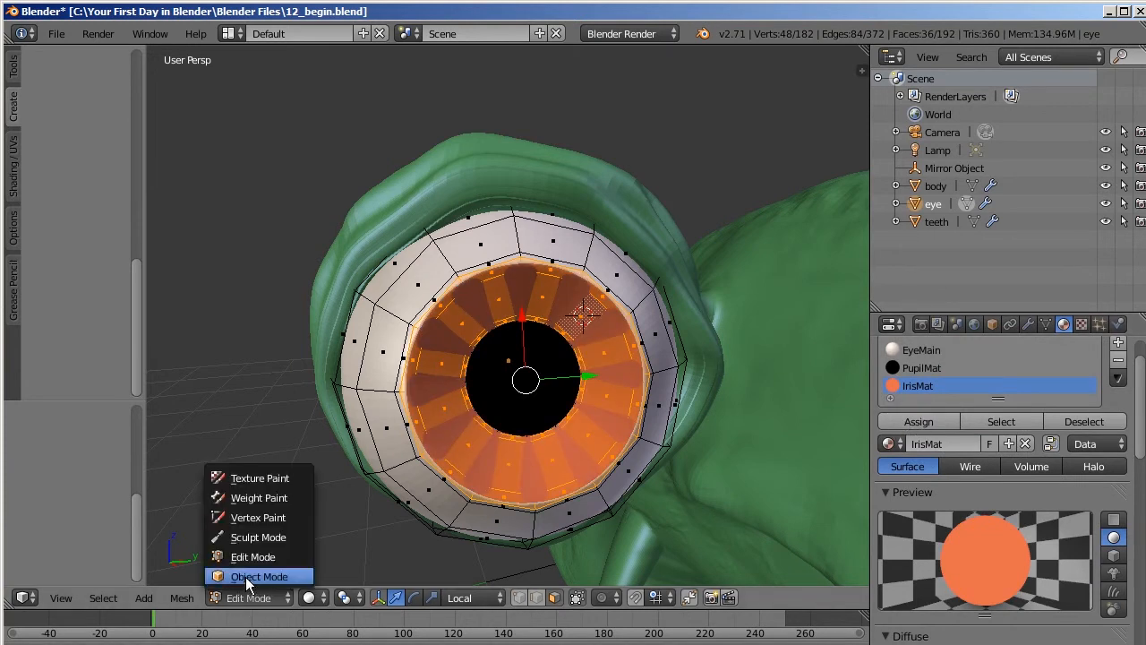
left_click(253, 575)
scroll(493, 338, "down", 8)
middle_click_drag(599, 348, 646, 347)
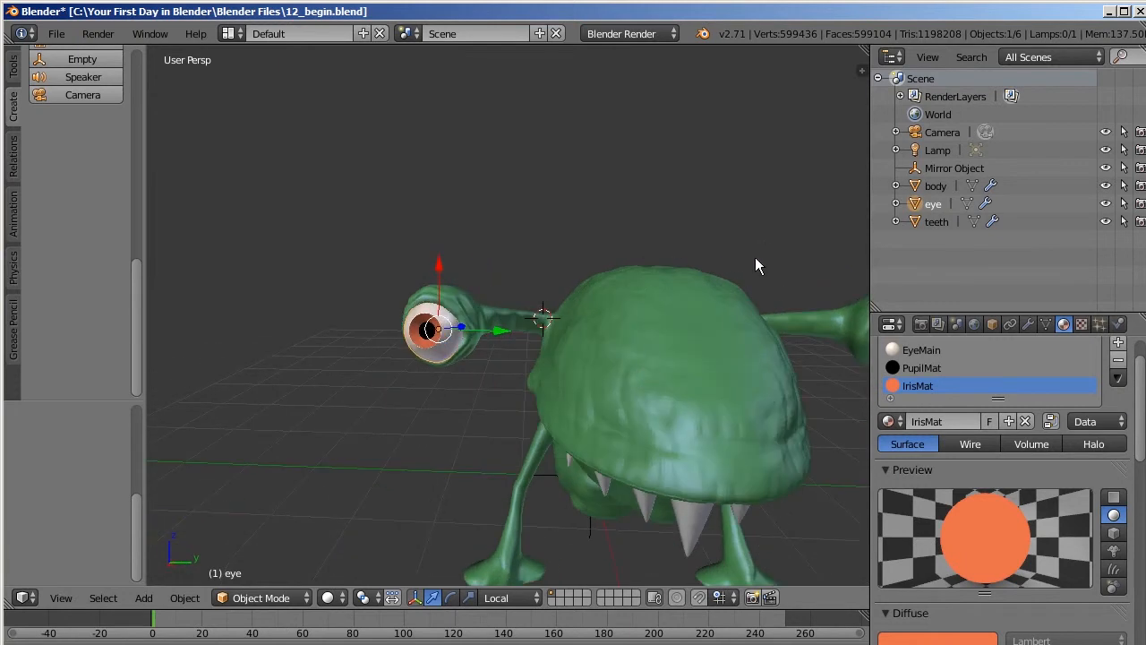
key("shift+c")
scroll(671, 351, "up", 5)
middle_click_drag(677, 356, 605, 379)
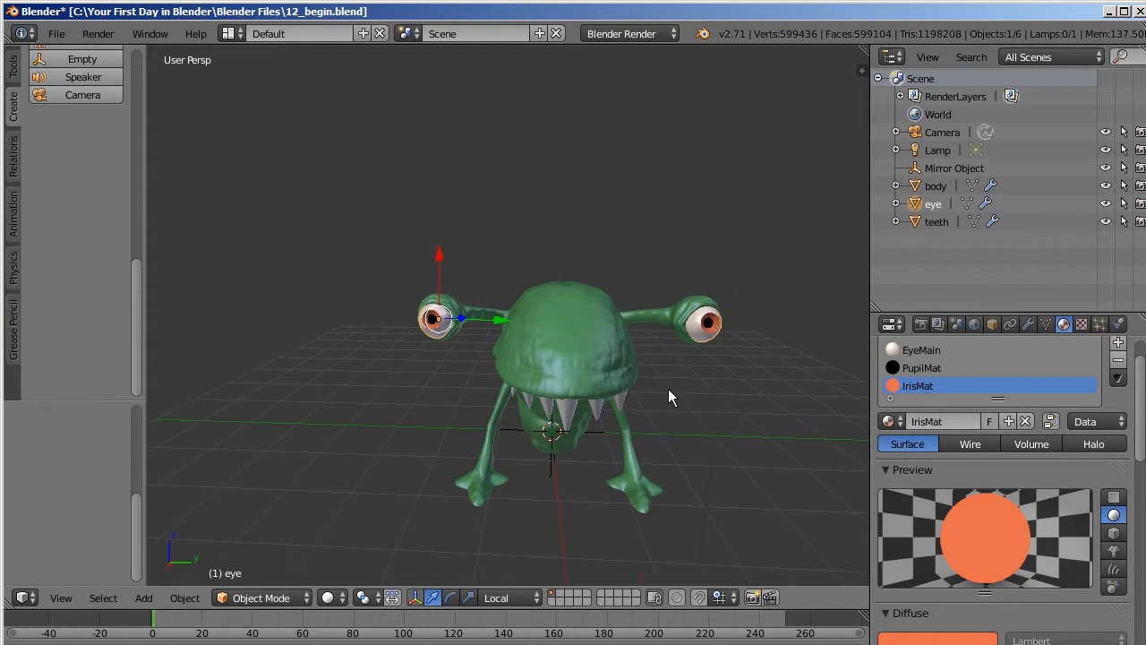
middle_click_drag(715, 386, 637, 399)
scroll(654, 391, "up", 4)
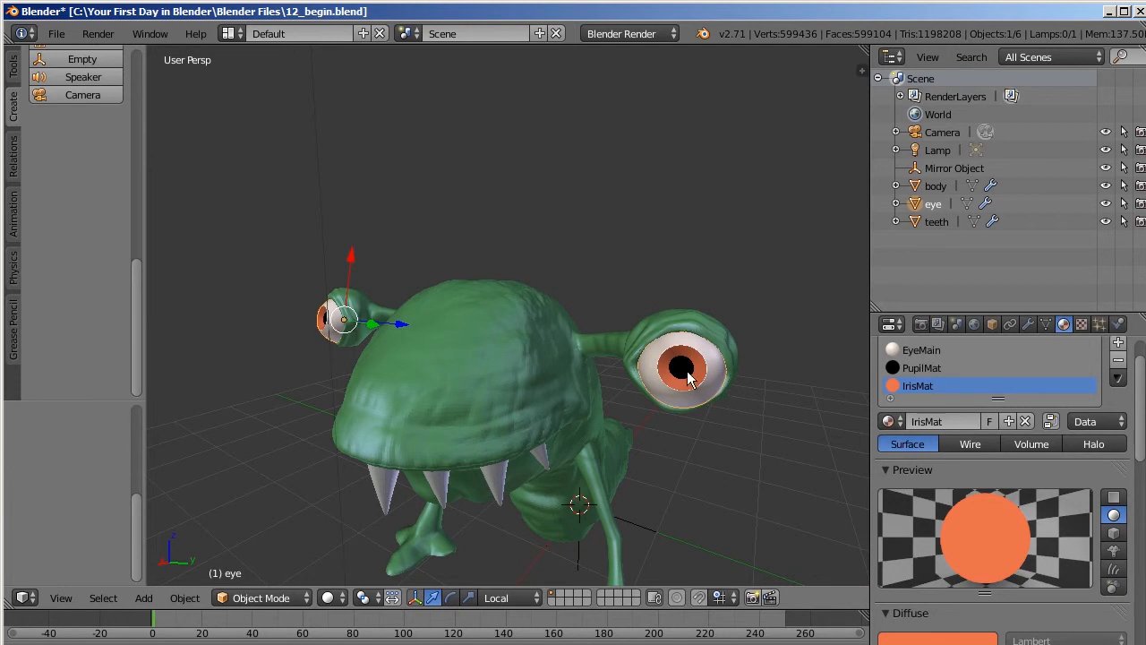
middle_click_drag(777, 468, 783, 468)
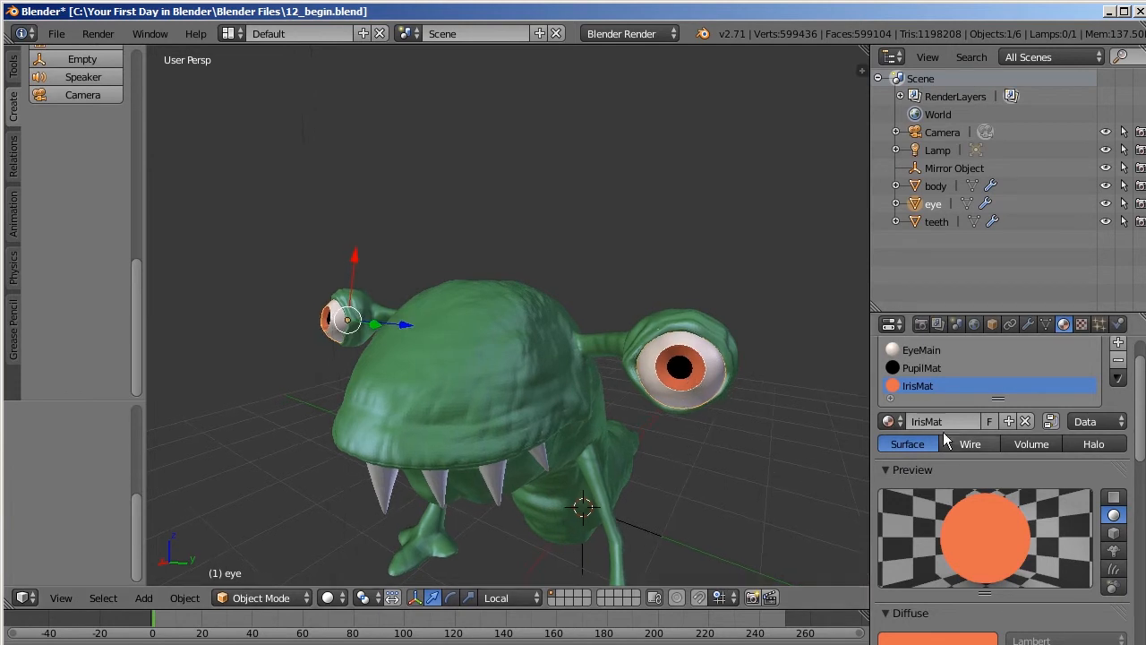
Review the materials of the body, teeth and eye in turn, including the eye's EyeMain, PupilMat and IrisMat
left_click(936, 187)
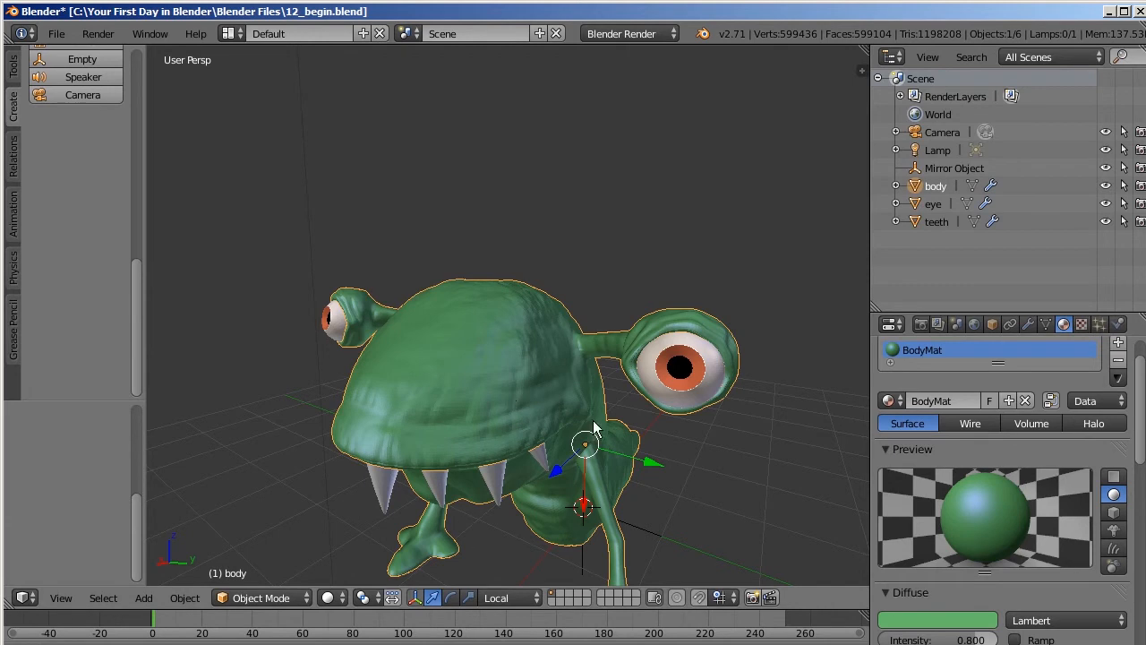
left_click(937, 222)
left_click(934, 204)
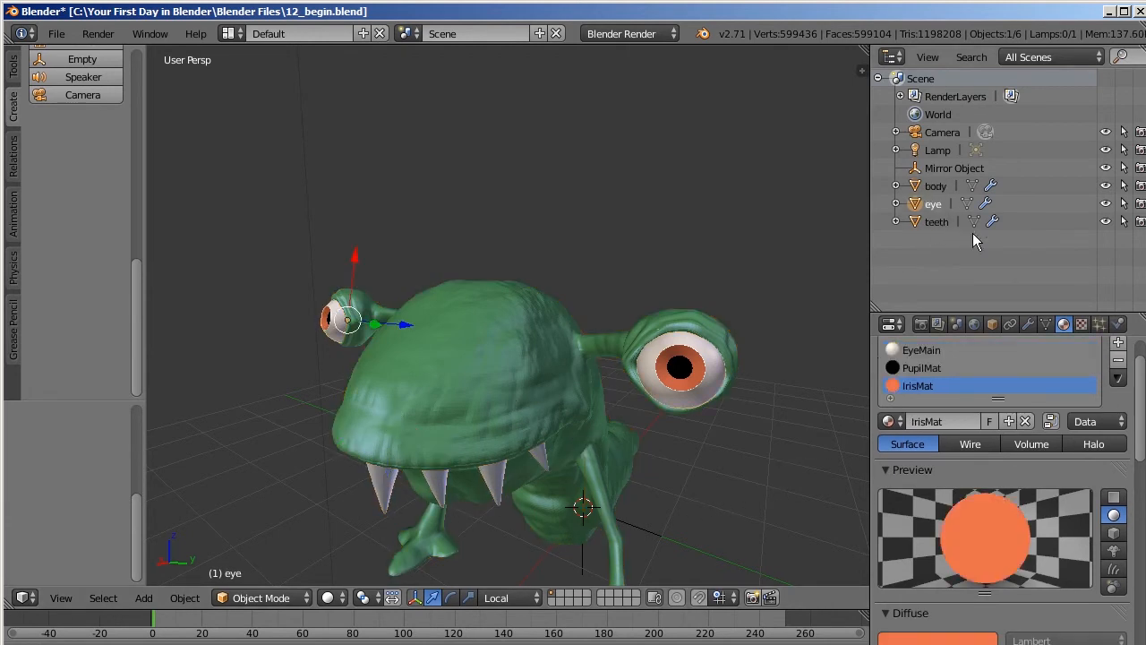
scroll(1074, 390, "up", 2)
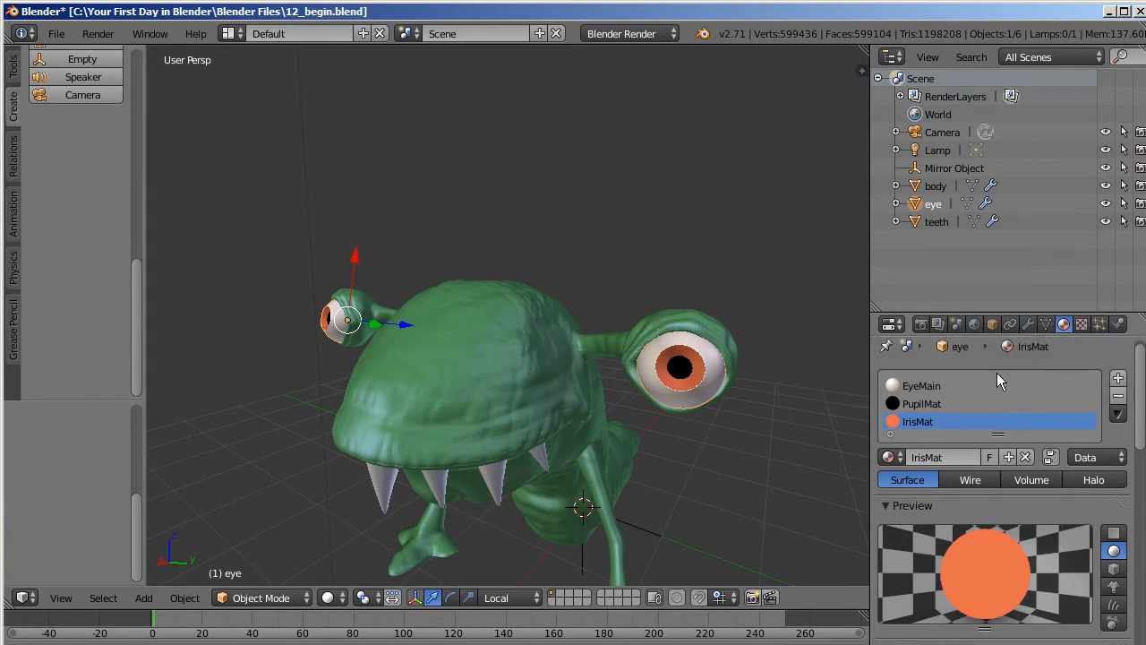
left_click(932, 405)
left_click(930, 388)
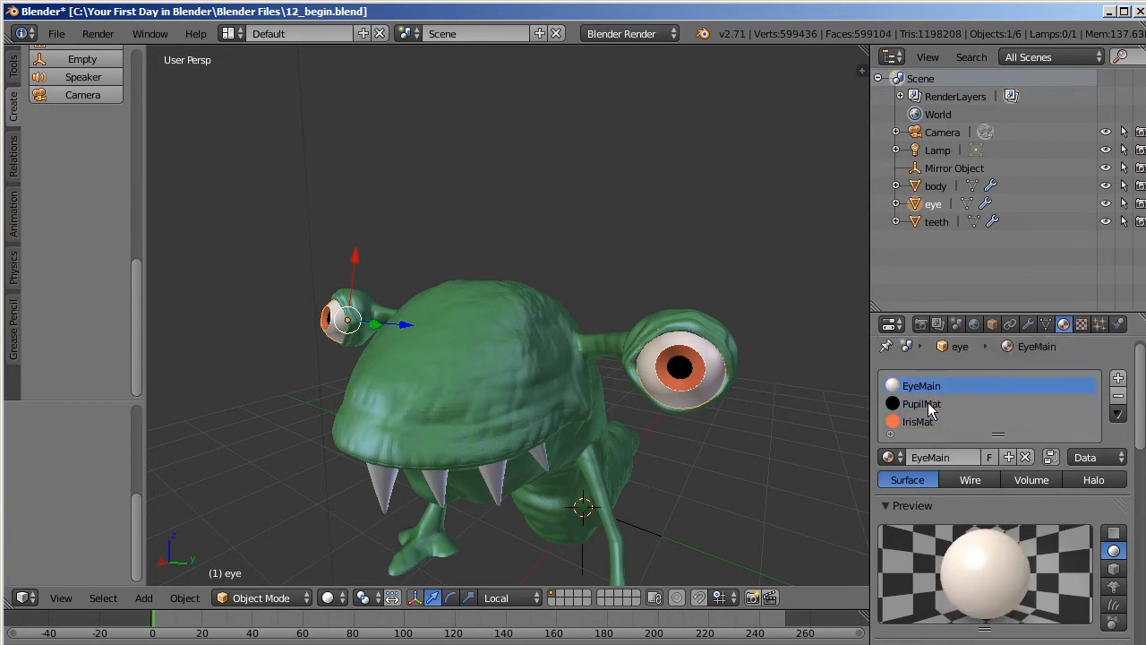
left_click(927, 417)
left_click(931, 405)
left_click(930, 387)
Change IrisMat's diffuse colour to purple and check the recoloured irises on the whole creature
left_click(927, 419)
scroll(1135, 448, "down", 8)
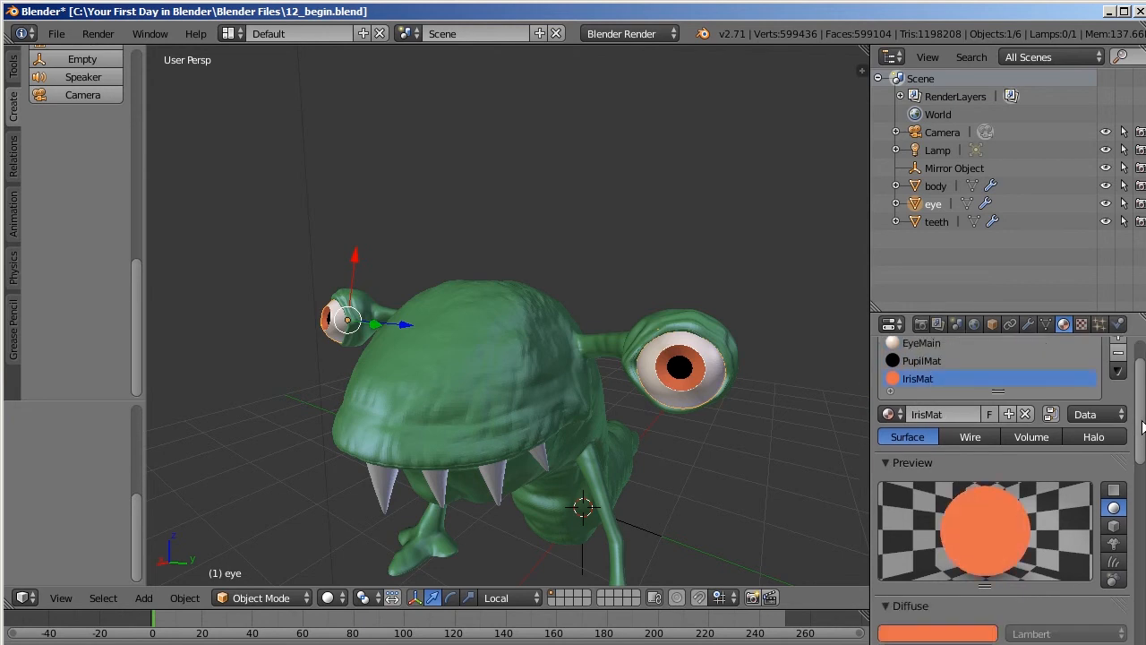
left_click_drag(1137, 454, 1137, 464)
left_click(931, 509)
left_click_drag(913, 349, 946, 335)
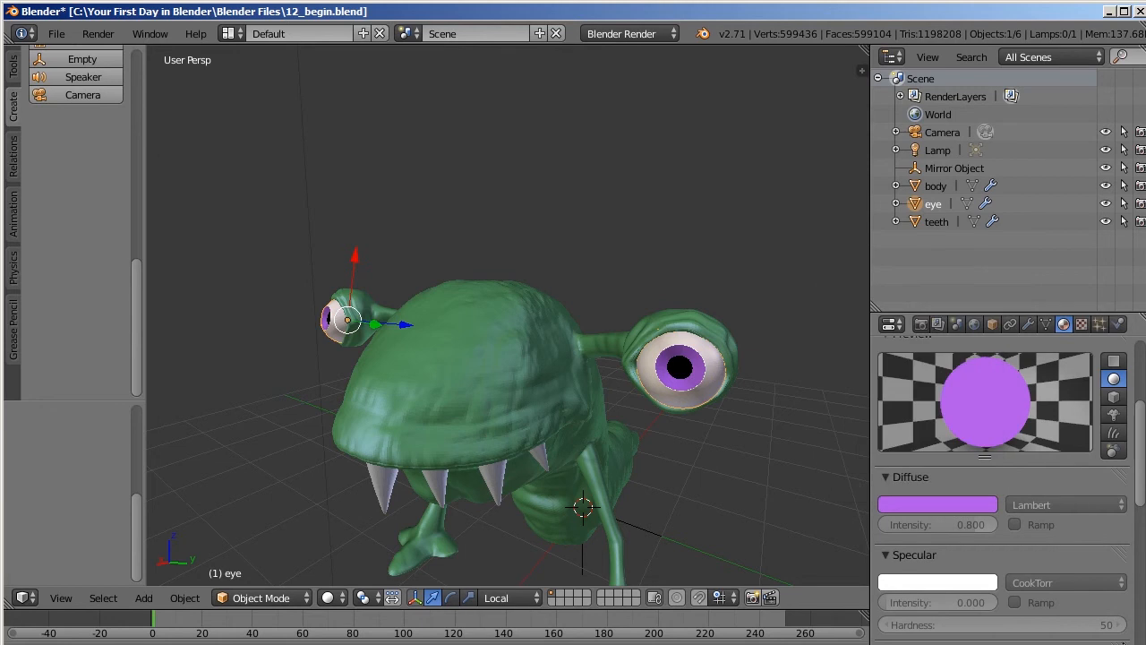
left_click_drag(1140, 443, 1138, 405)
middle_click_drag(813, 417, 731, 396)
scroll(787, 383, "down", 3)
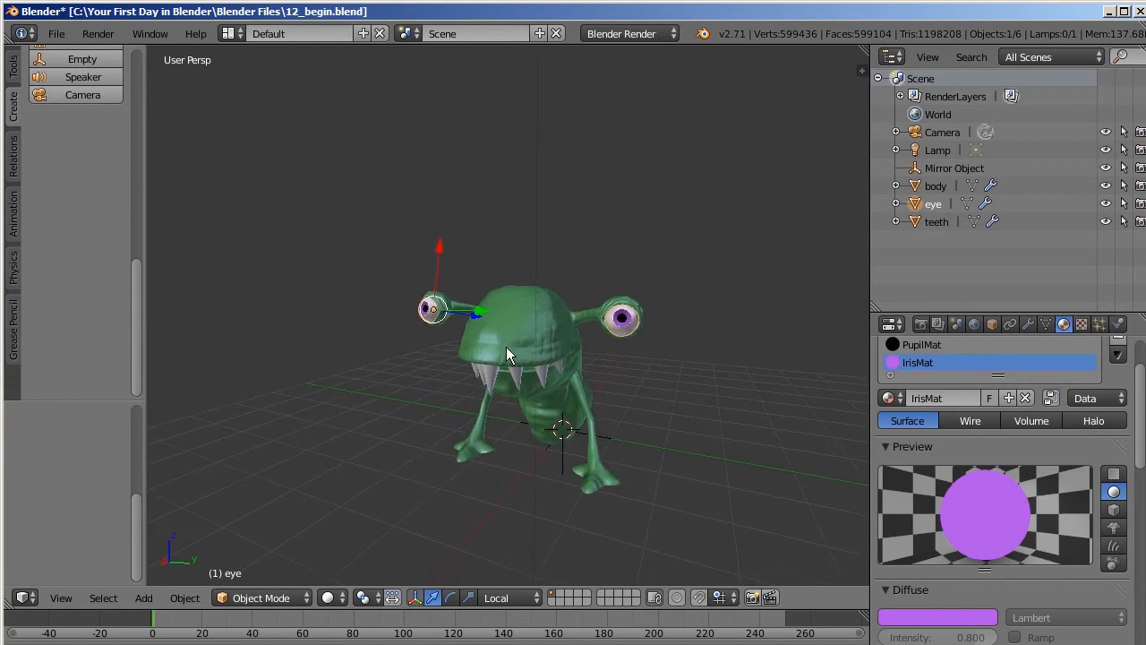